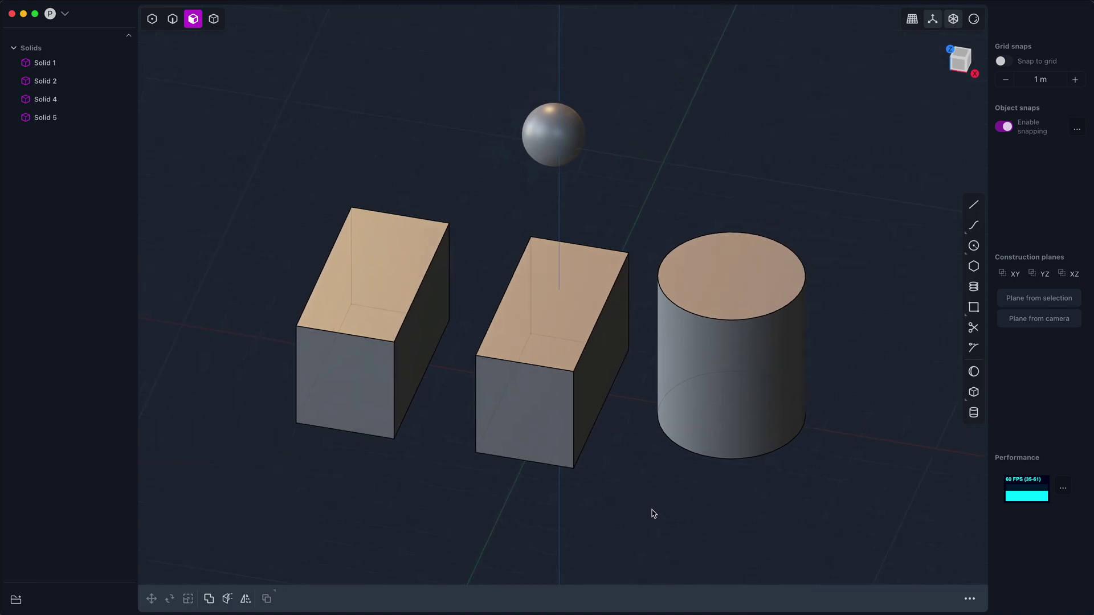
- Fillet the left box's front and rear top edges and the middle box's rear top edge by about 1 m
{"action": "key", "text": "2"}
{"action": "left_click", "coordinate": [366, 337]}
{"action": "key", "text": "f"}
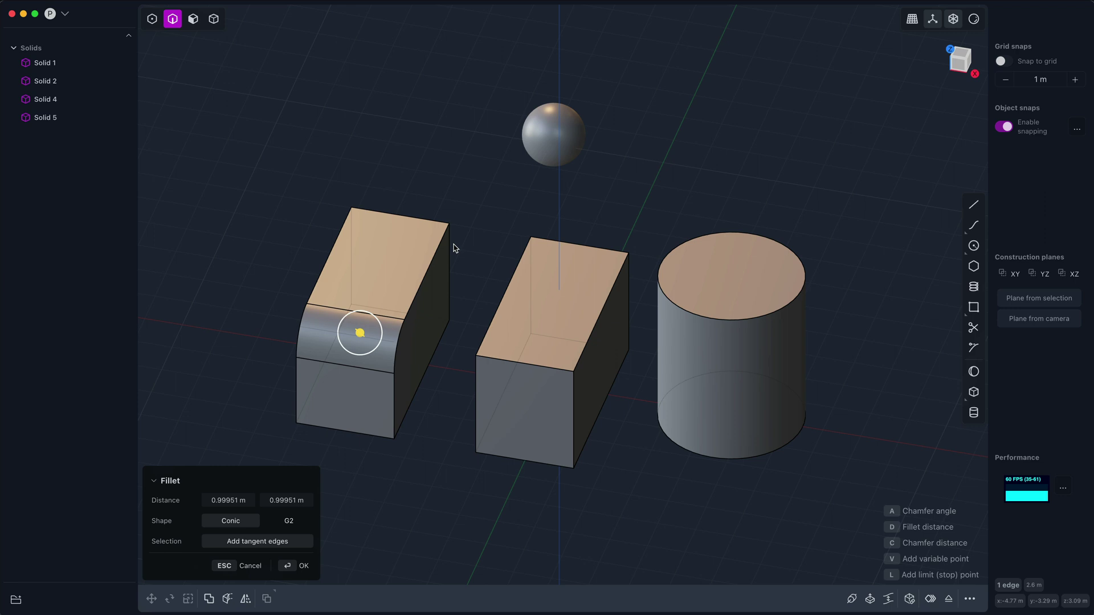
{"action": "key", "text": "v"}
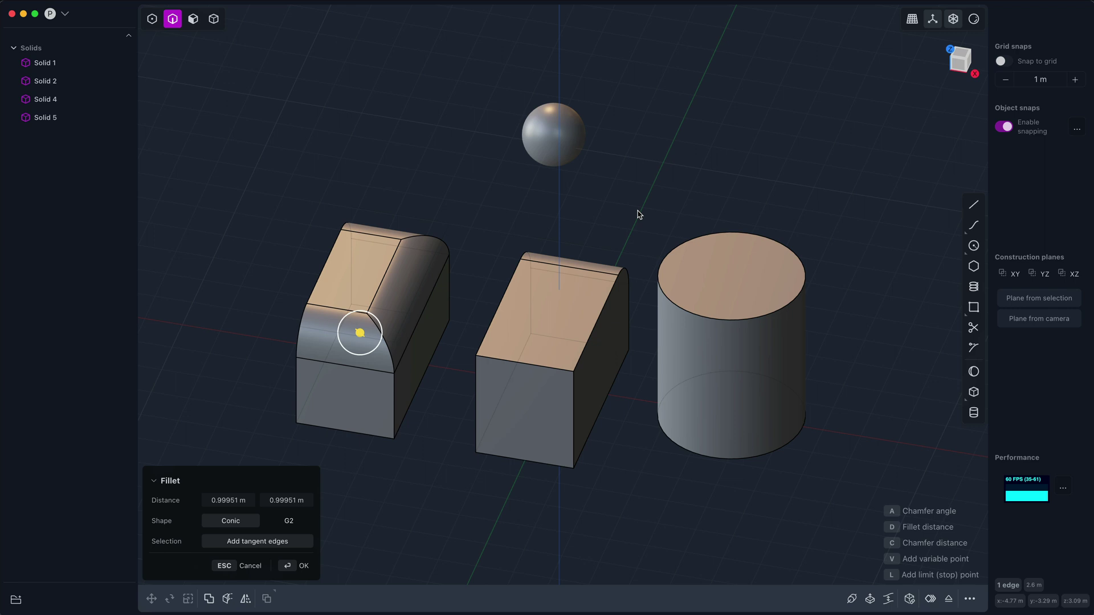
{"action": "mouse_move", "coordinate": [633, 209]}
{"action": "middle_mouse_down"}
{"action": "mouse_move", "coordinate": [606, 230]}
{"action": "mouse_move", "coordinate": [623, 220]}
{"action": "middle_mouse_up"}
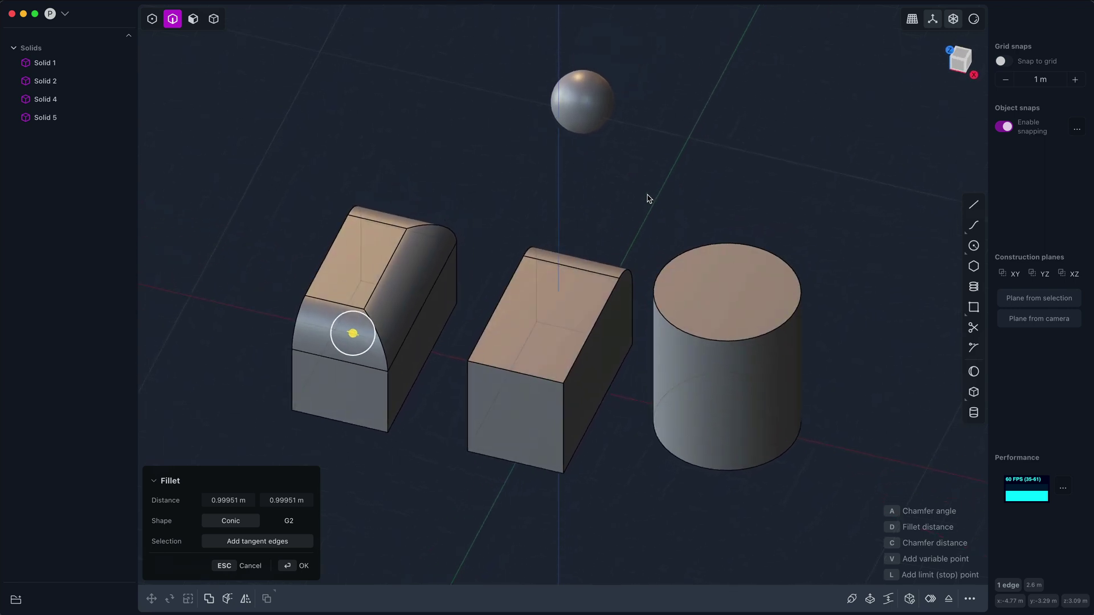
{"action": "key", "text": "shift"}
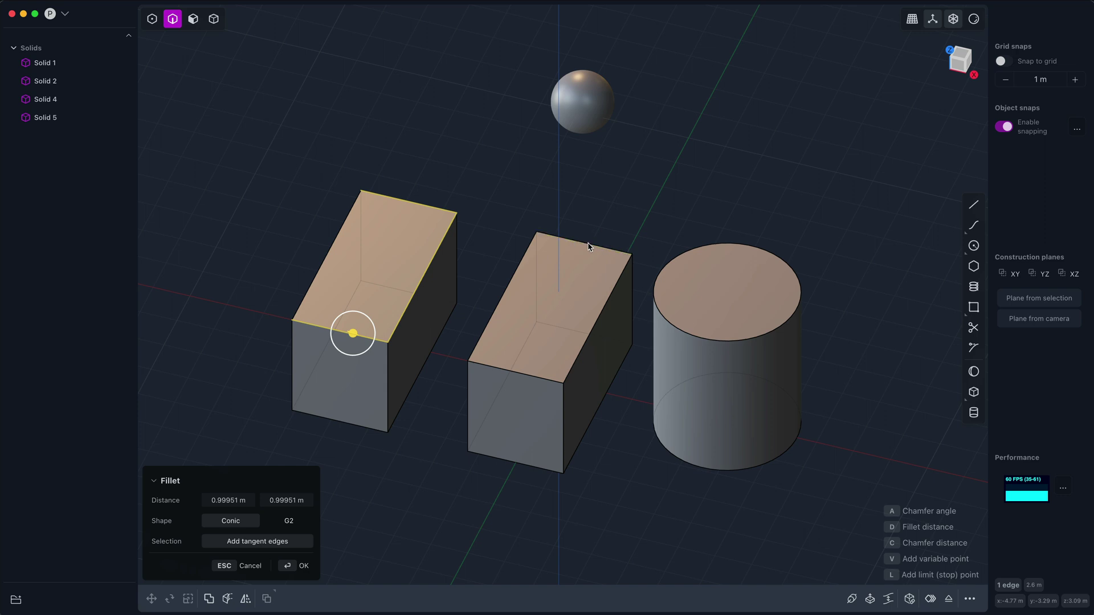
{"action": "left_click", "coordinate": [437, 252]}
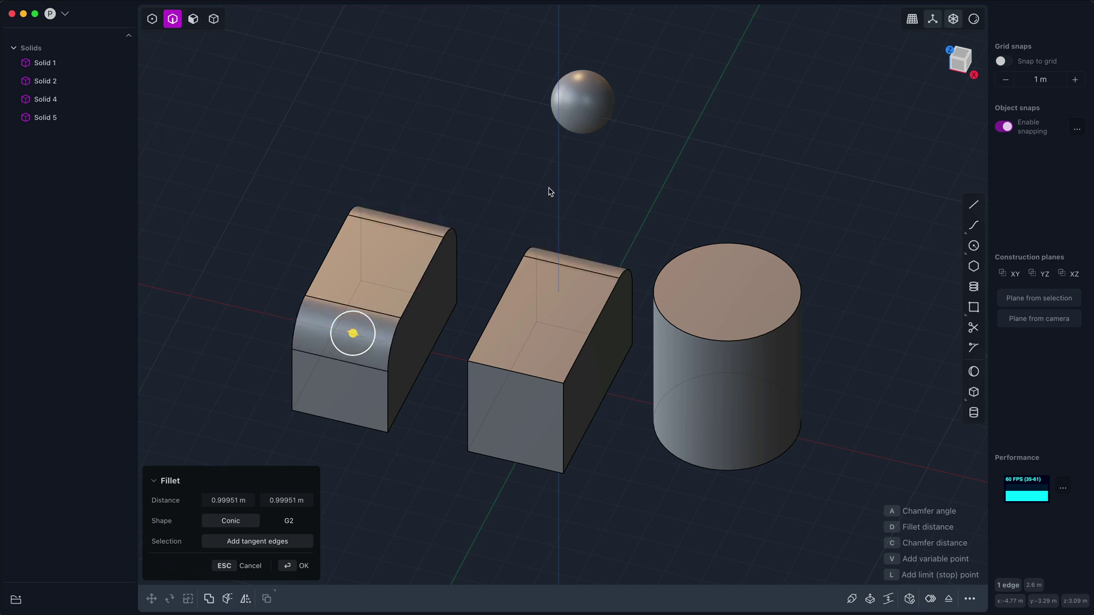
{"action": "key", "text": "Return"}
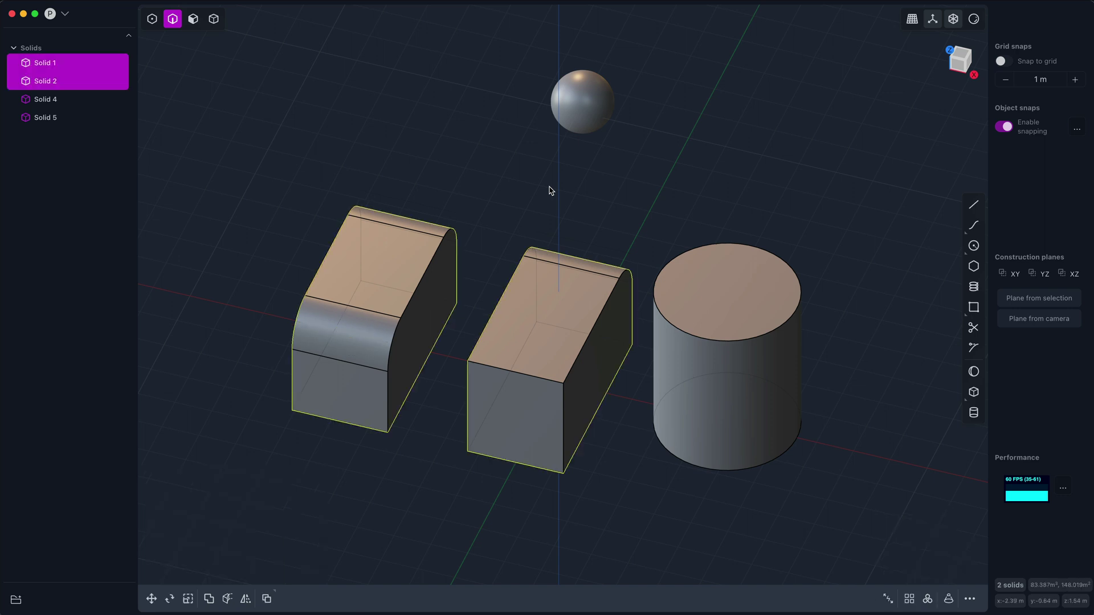
- Fillet the middle box's front top edge, matching the left box's front fillet distance of 0.99951 m
{"action": "left_click", "coordinate": [531, 377]}
{"action": "key", "text": "f"}
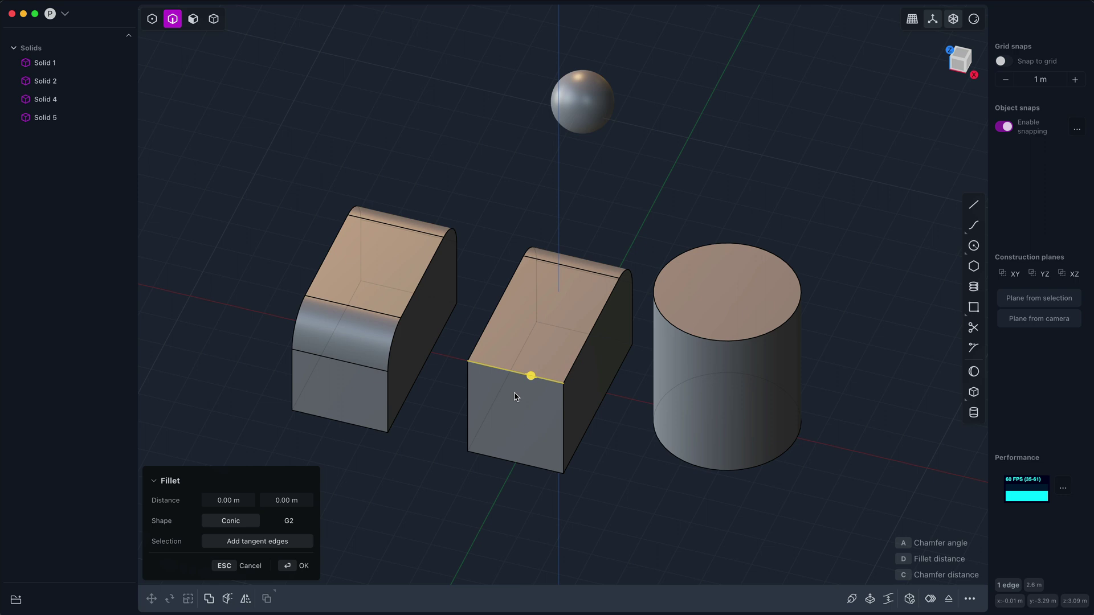
{"action": "left_click_drag", "start_coordinate": [528, 376], "coordinate": [515, 413]}
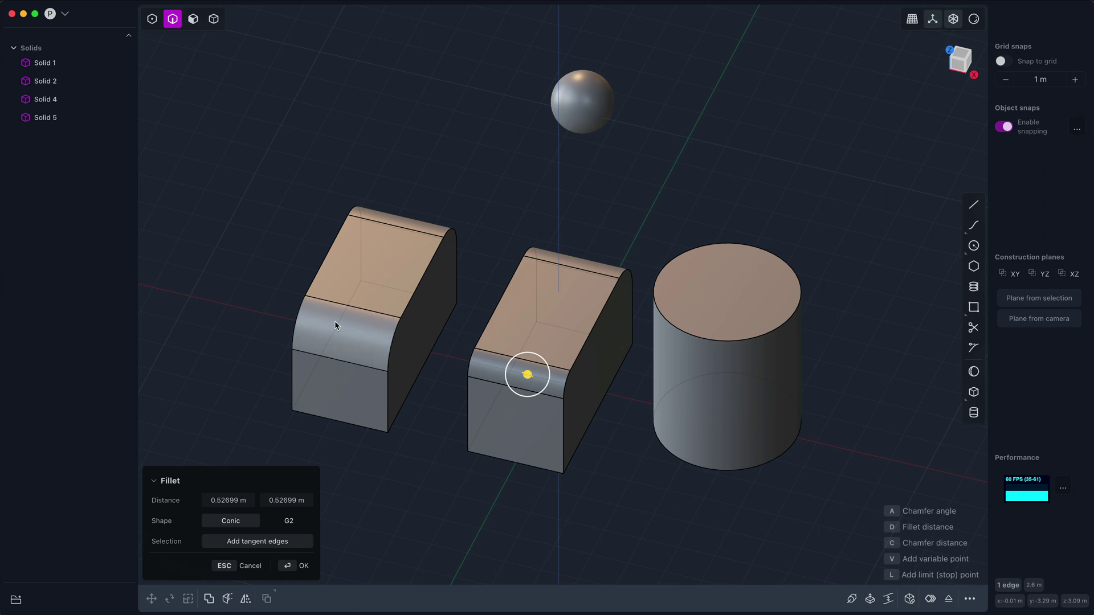
{"action": "left_click", "coordinate": [351, 327]}
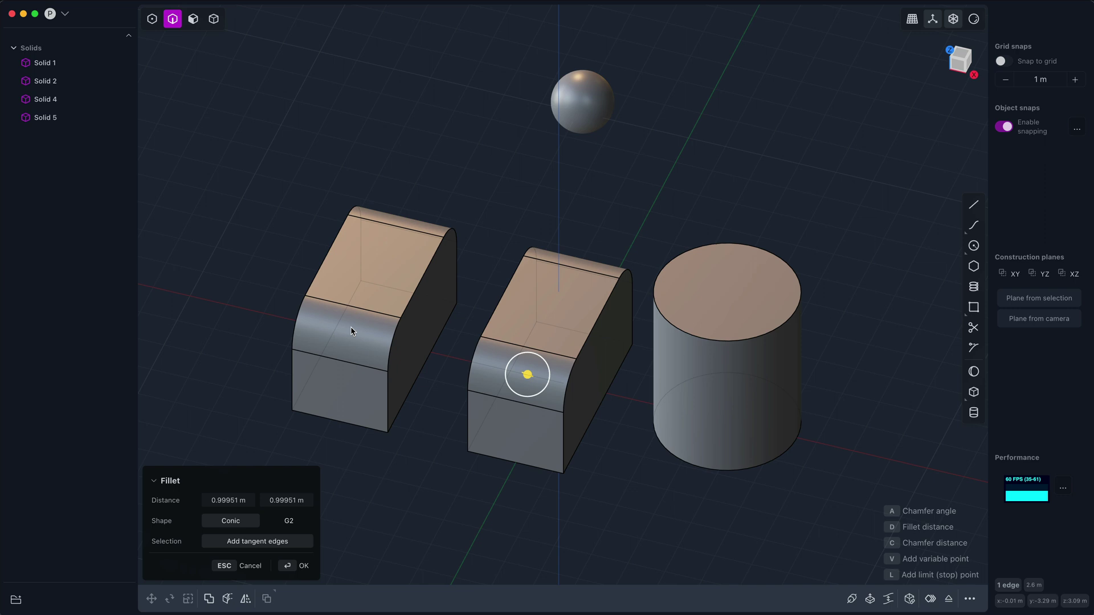
- Try enlarging the middle box's front fillet to about 2.1 m, and undo that change
{"action": "left_click_drag", "start_coordinate": [527, 375], "coordinate": [517, 369]}
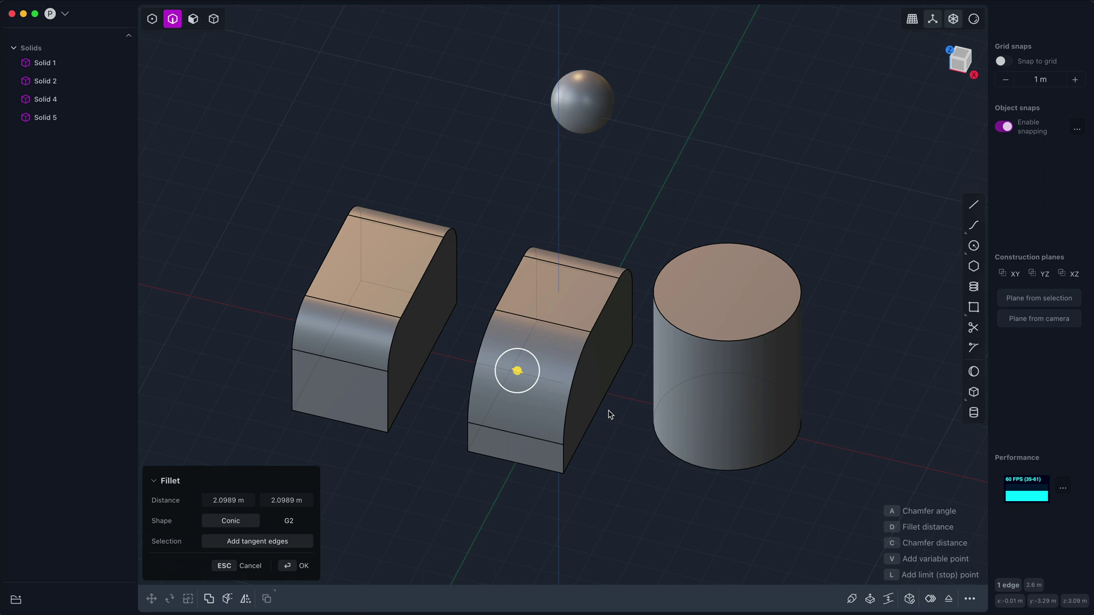
{"action": "middle_click_drag", "start_coordinate": [610, 415], "coordinate": [496, 437]}
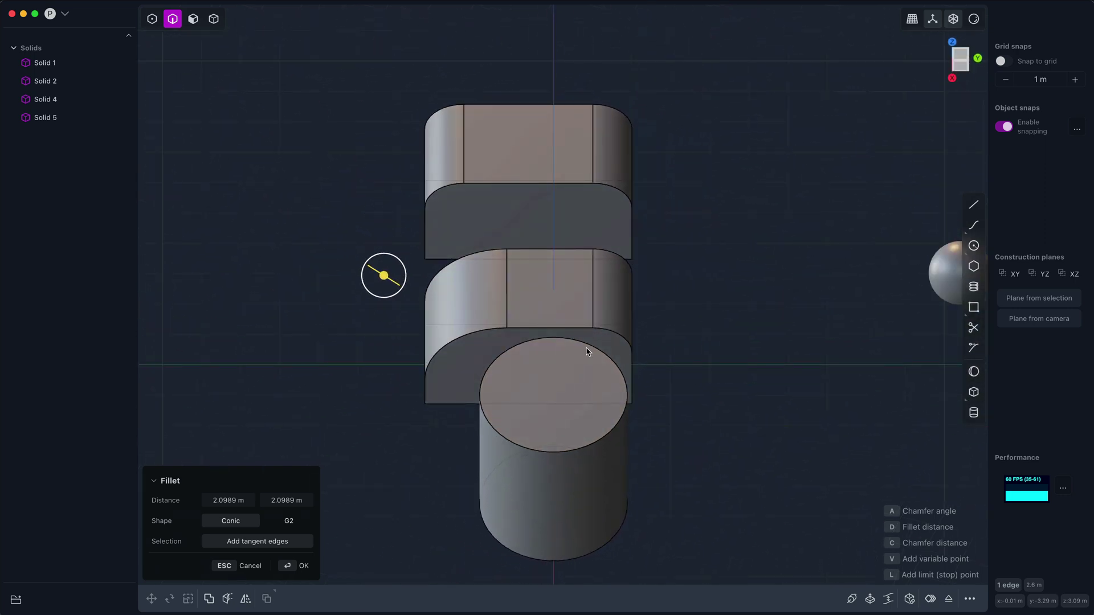
{"action": "key", "text": "ctrl+z"}
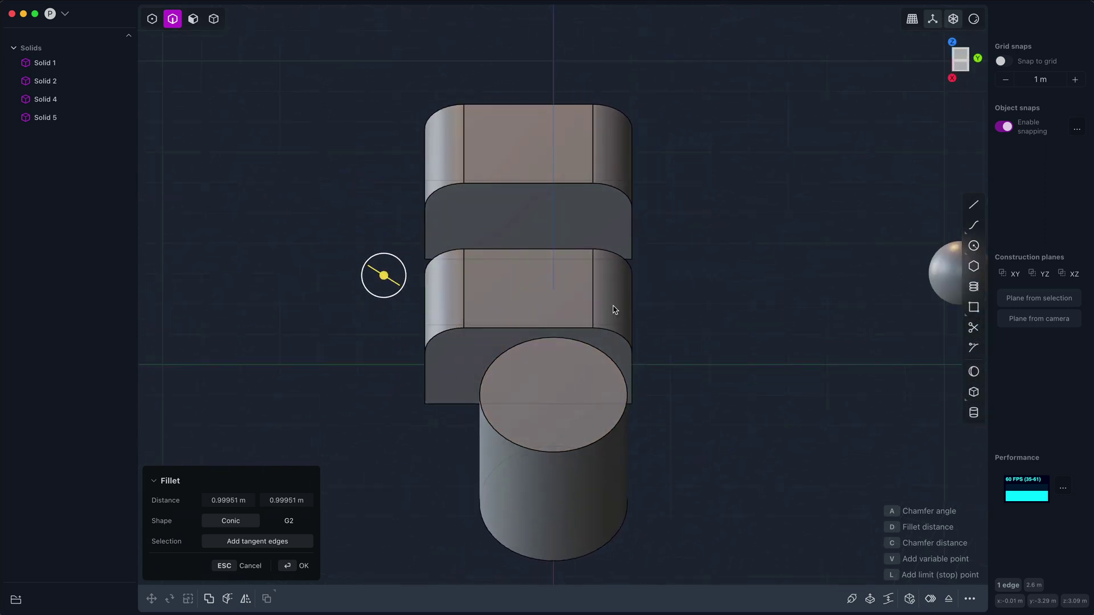
- Set the middle box's front fillet distance to 1.89017 m, matching the cylinder's radius, and finish the fillet
{"action": "middle_click_drag", "start_coordinate": [761, 326], "coordinate": [814, 325]}
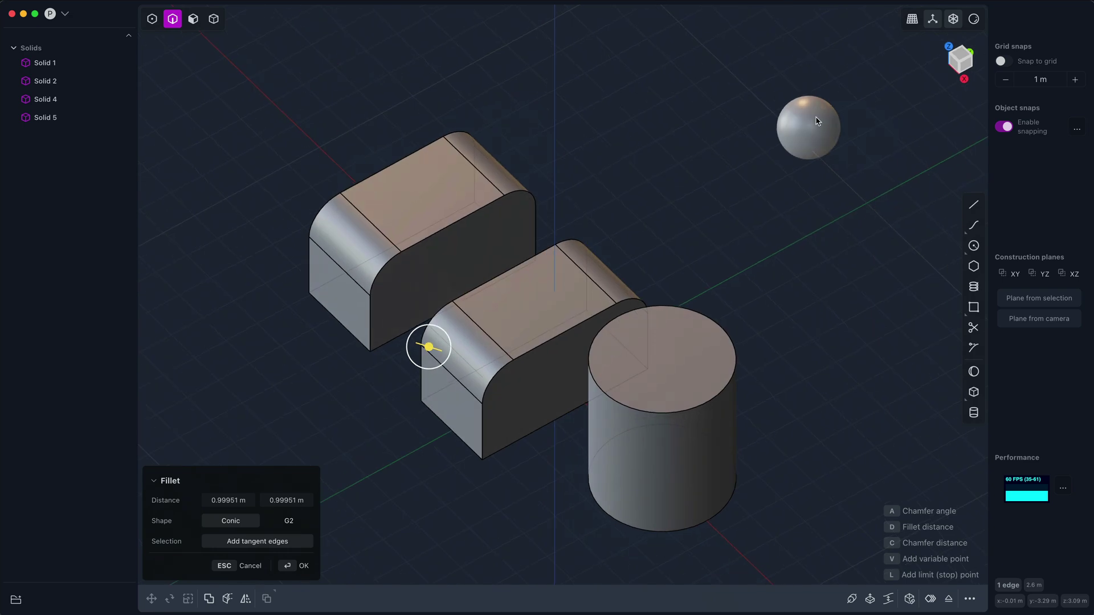
{"action": "key", "text": "ctrl+z"}
{"action": "key", "text": "super+z"}
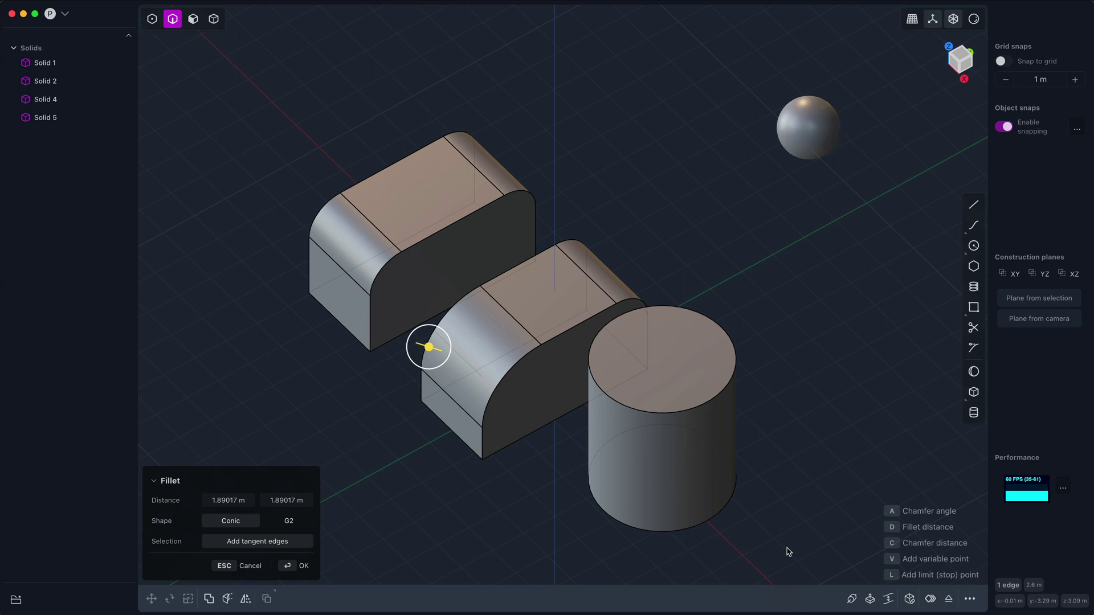
{"action": "middle_click_drag", "start_coordinate": [793, 500], "coordinate": [821, 486]}
{"action": "key", "text": "Return"}
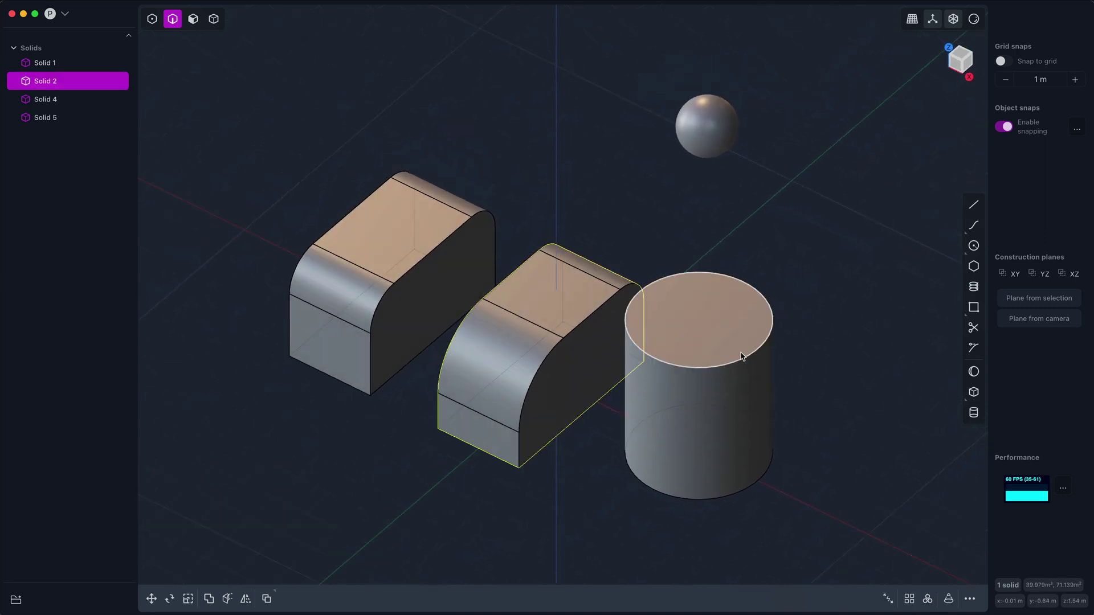
- Fillet the cylinder's top edge by 1.89017 m so that it forms a full dome
{"action": "left_click", "coordinate": [734, 362]}
{"action": "key", "text": "f"}
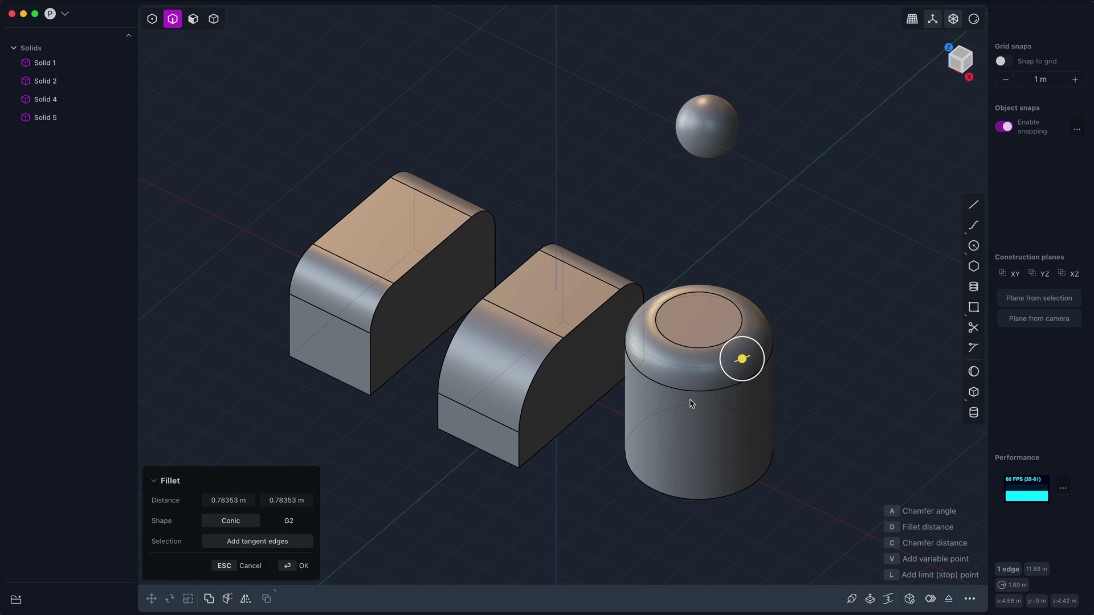
{"action": "left_click", "coordinate": [326, 284]}
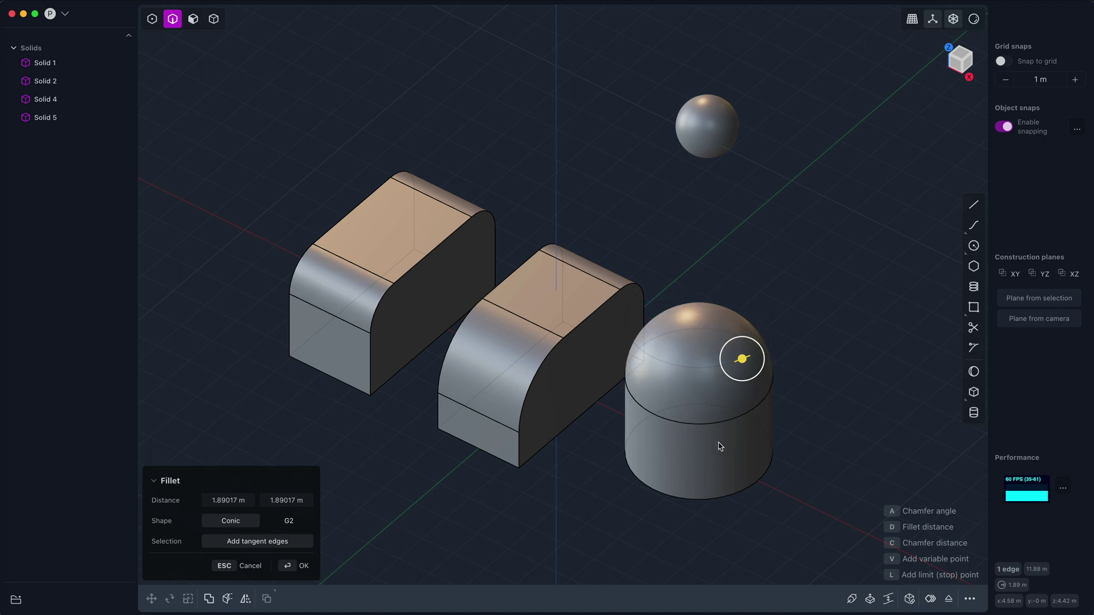
{"action": "middle_click_drag", "start_coordinate": [703, 459], "coordinate": [732, 459]}
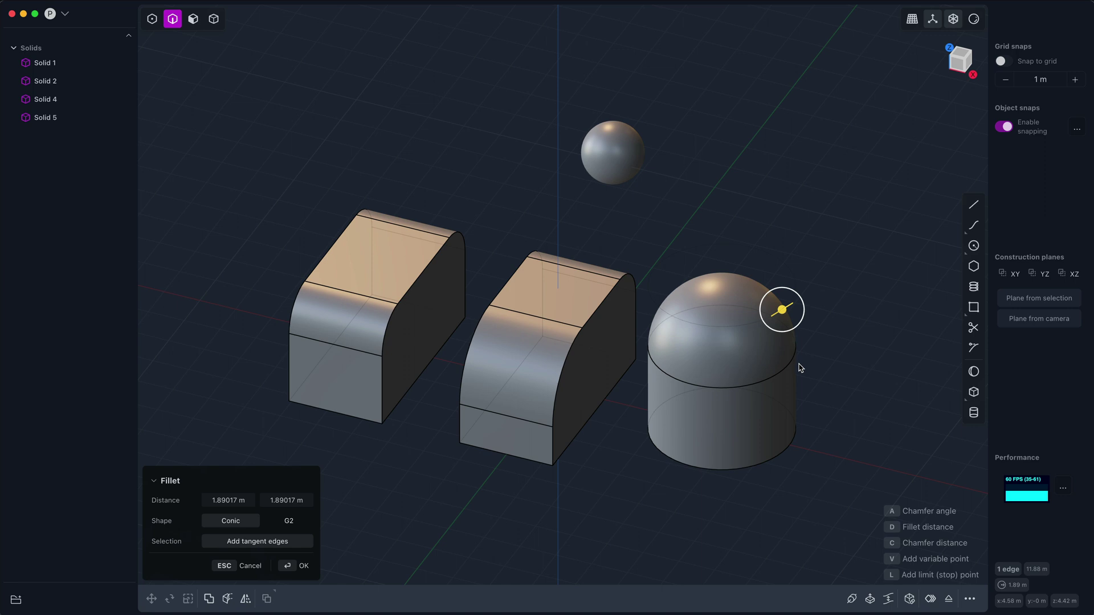
{"action": "key", "text": "Return"}
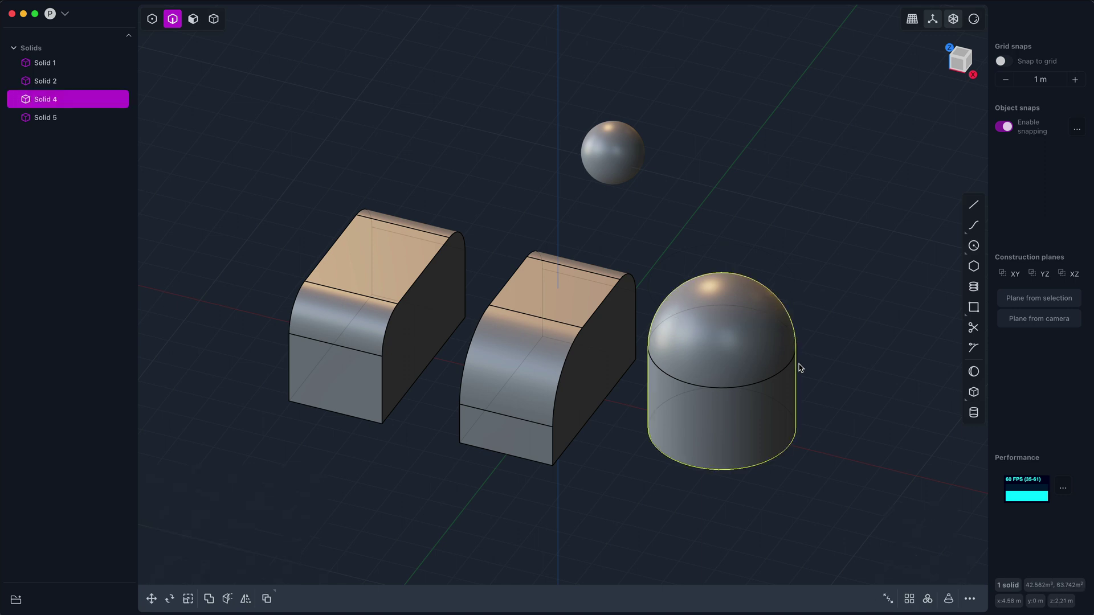
- Fillet the middle box's straight upper edge beside the cylinder by about 0.35 m, with tangent edges excluded from the selection
{"action": "left_click", "coordinate": [602, 302]}
{"action": "key", "text": "f"}
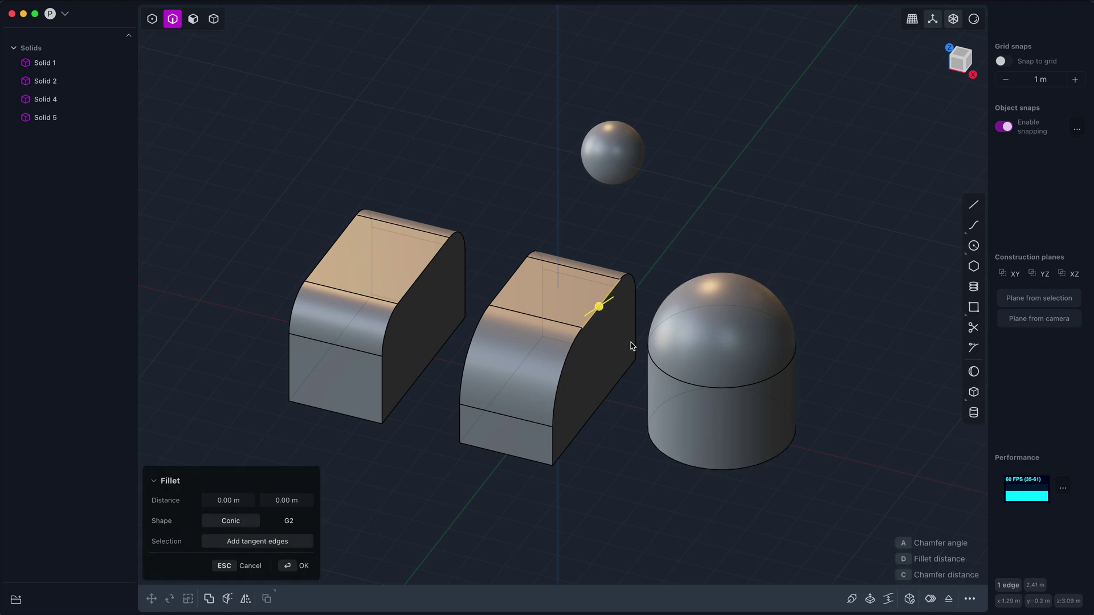
{"action": "key", "text": "d"}
{"action": "left_click", "coordinate": [645, 348]}
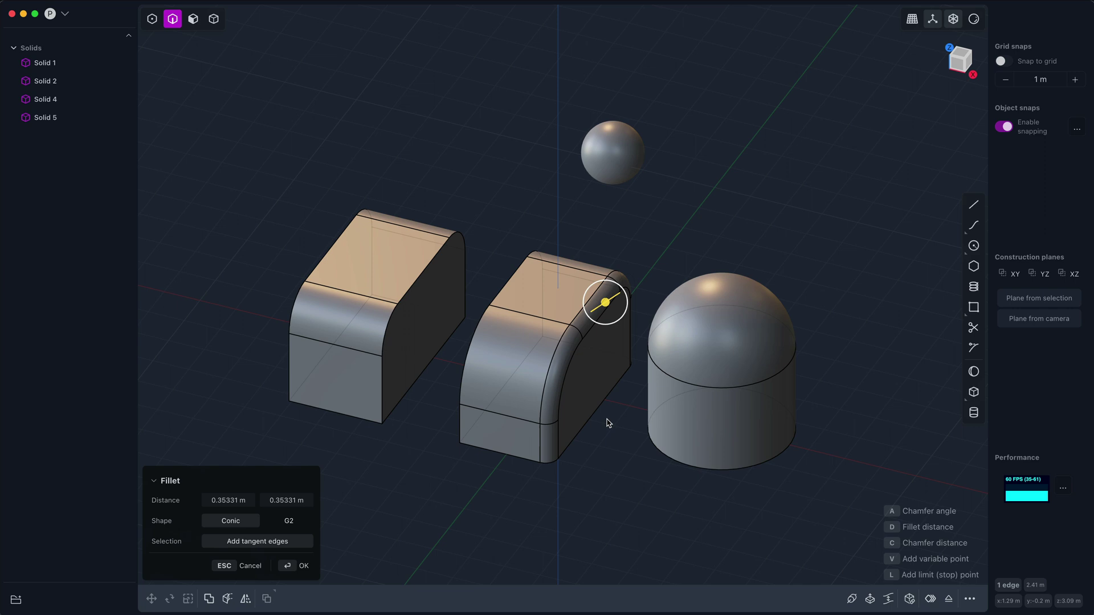
{"action": "middle_click_drag", "start_coordinate": [605, 420], "coordinate": [581, 420]}
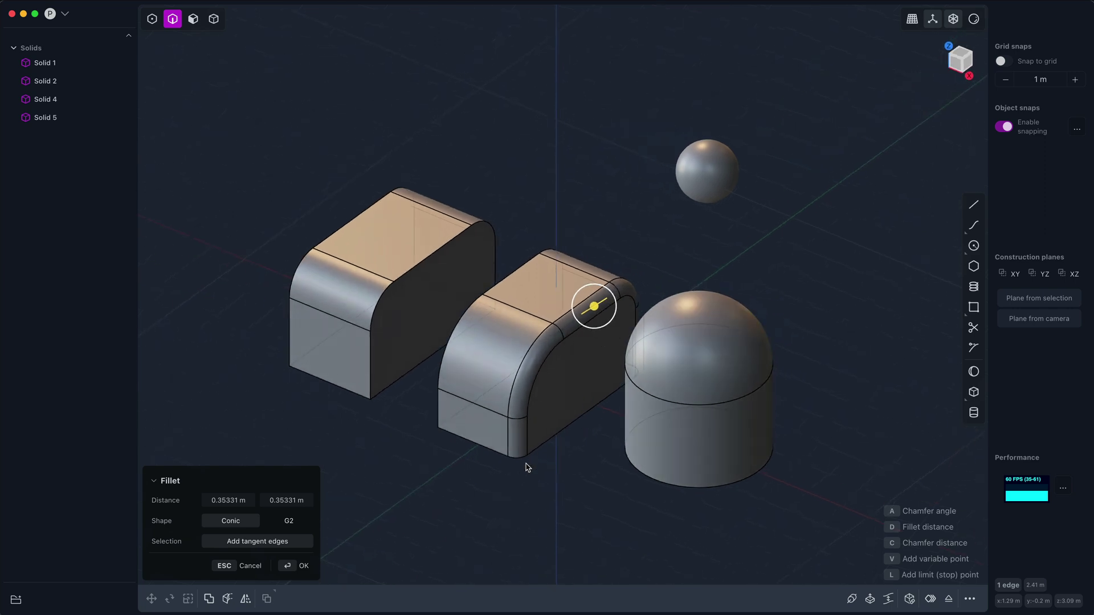
{"action": "left_click", "coordinate": [274, 545]}
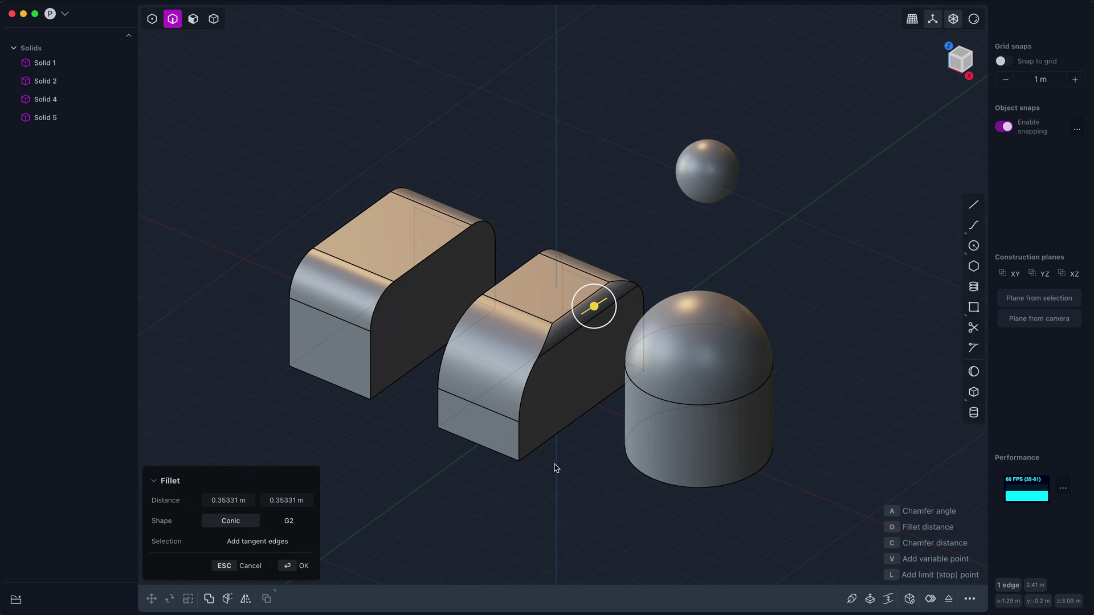
{"action": "key", "text": "Return"}
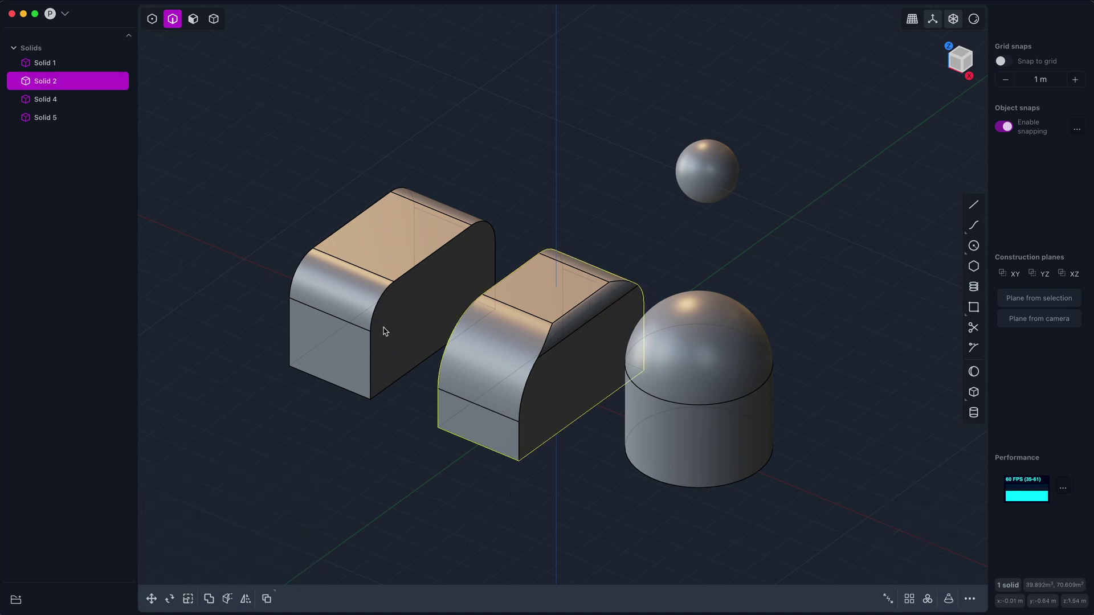
- Fillet the left box's vertical front edge and its tangent side edges by about 0.28 m
{"action": "left_click", "coordinate": [370, 351]}
{"action": "key", "text": "b"}
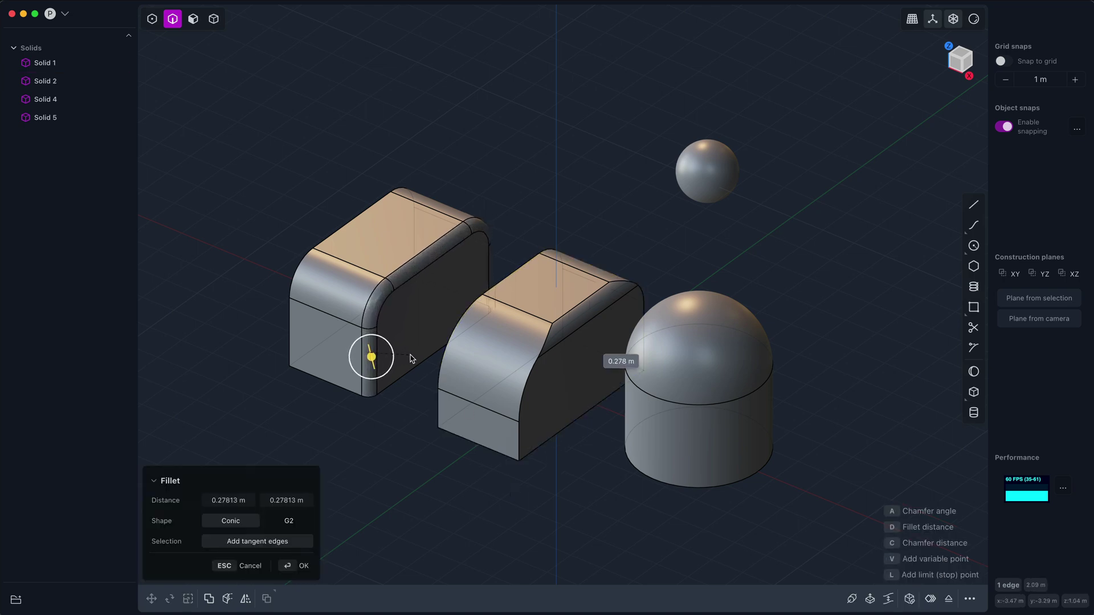
{"action": "left_click", "coordinate": [410, 356]}
{"action": "middle_click_drag", "start_coordinate": [415, 385], "coordinate": [423, 411]}
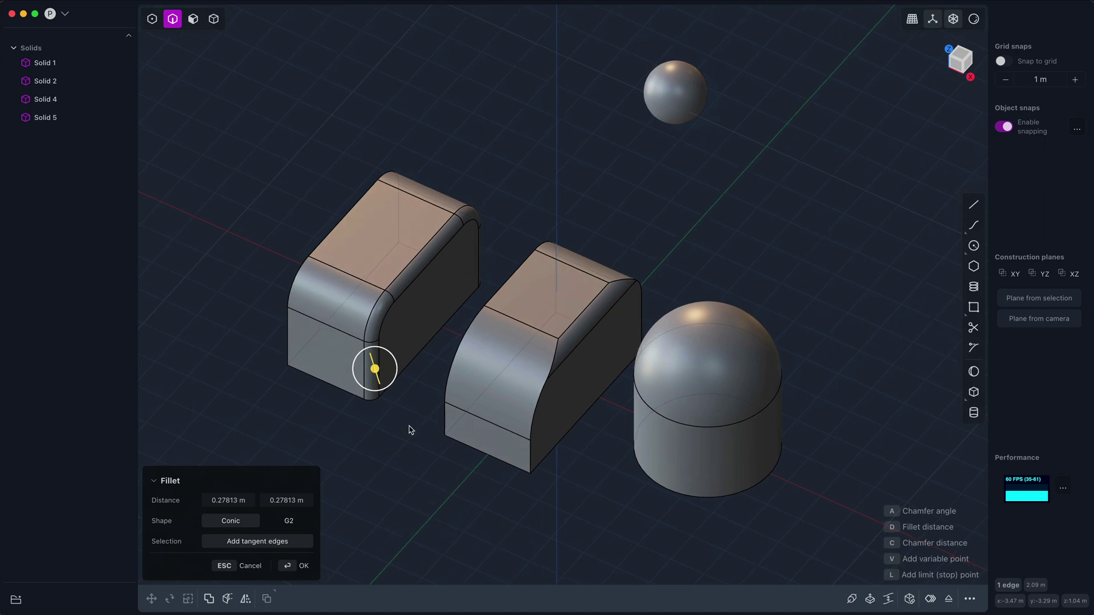
- Add variable points to the left box's side fillet, widen it at the rear end, and finish the fillet
{"action": "key", "text": "v"}
{"action": "middle_click_drag", "start_coordinate": [409, 426], "coordinate": [372, 443]}
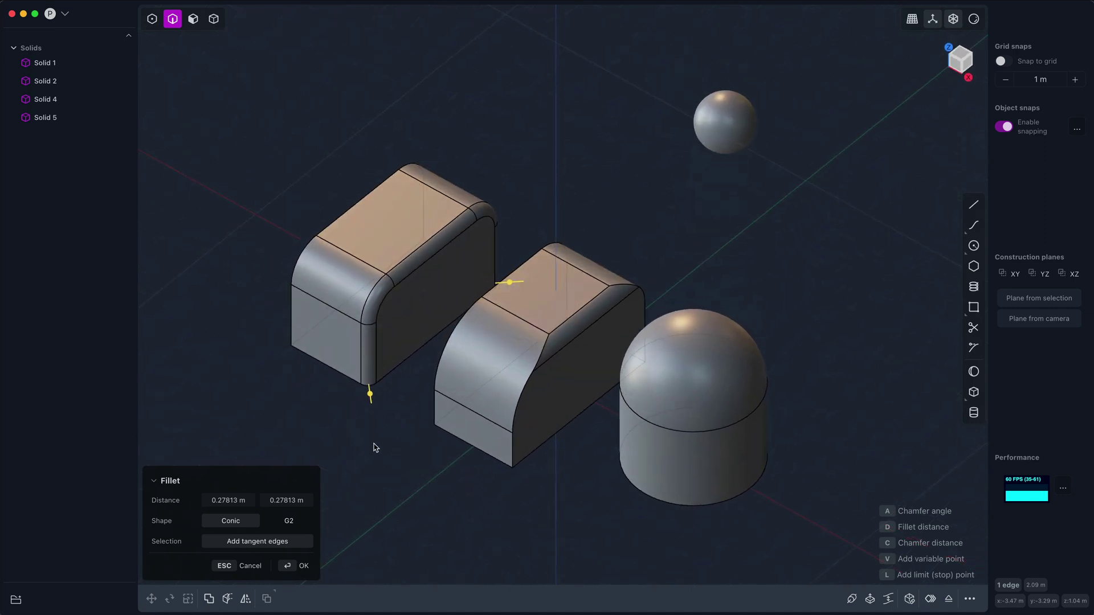
{"action": "middle_click_drag", "start_coordinate": [509, 317], "coordinate": [506, 342]}
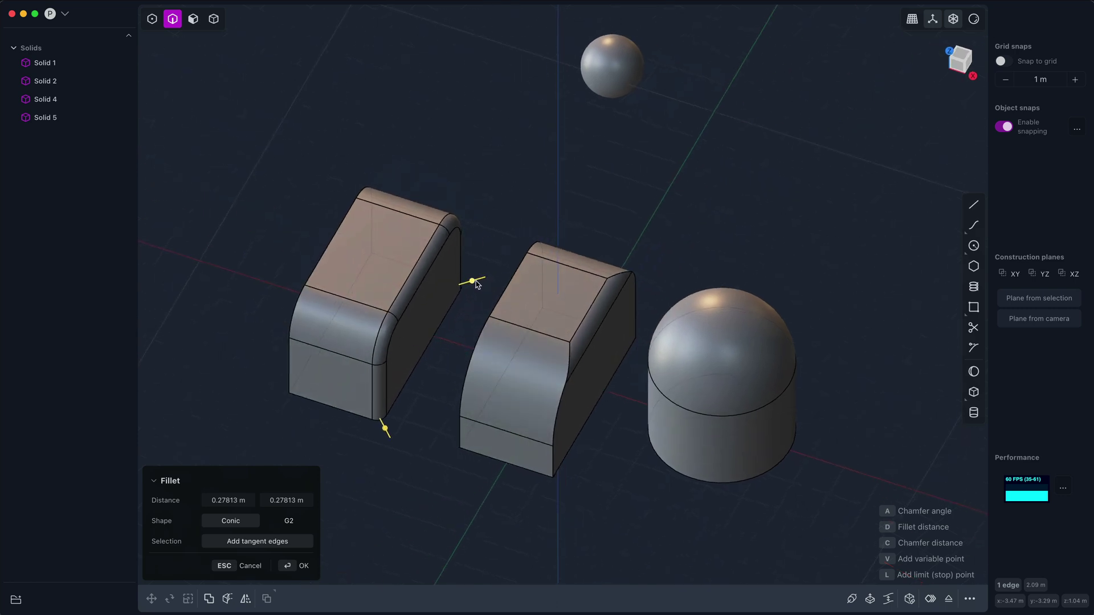
{"action": "left_click_drag", "start_coordinate": [472, 283], "coordinate": [495, 274]}
{"action": "middle_click_drag", "start_coordinate": [484, 326], "coordinate": [391, 335]}
{"action": "key", "text": "Return"}
- Create a box about 2.7 m high on the ground plane behind the dome-topped cylinder
{"action": "middle_click_drag", "start_coordinate": [697, 362], "coordinate": [725, 371]}
{"action": "scroll", "coordinate": [726, 376], "scroll_direction": "left", "scroll_amount": 5}
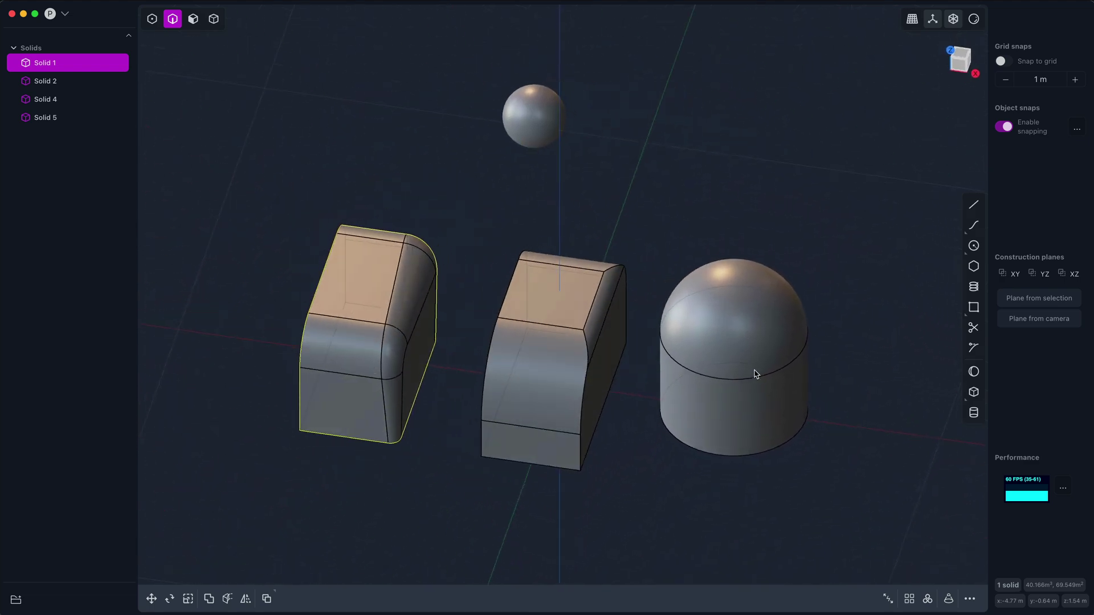
{"action": "left_click", "coordinate": [973, 391]}
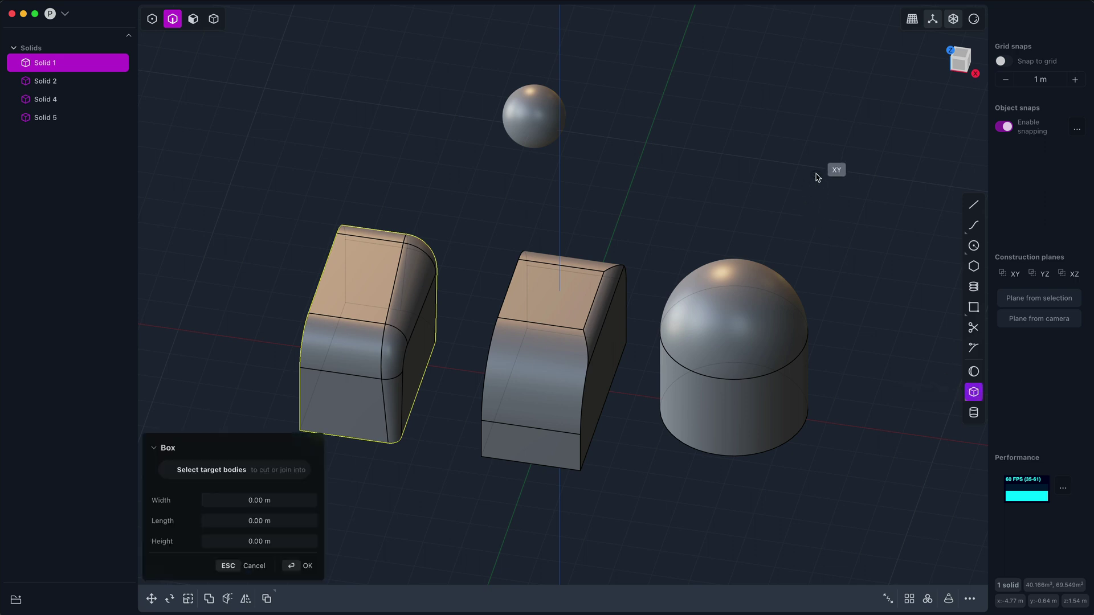
{"action": "left_click", "coordinate": [818, 176]}
{"action": "left_click", "coordinate": [678, 223]}
{"action": "left_click", "coordinate": [703, 140]}
{"action": "key", "text": "Return"}
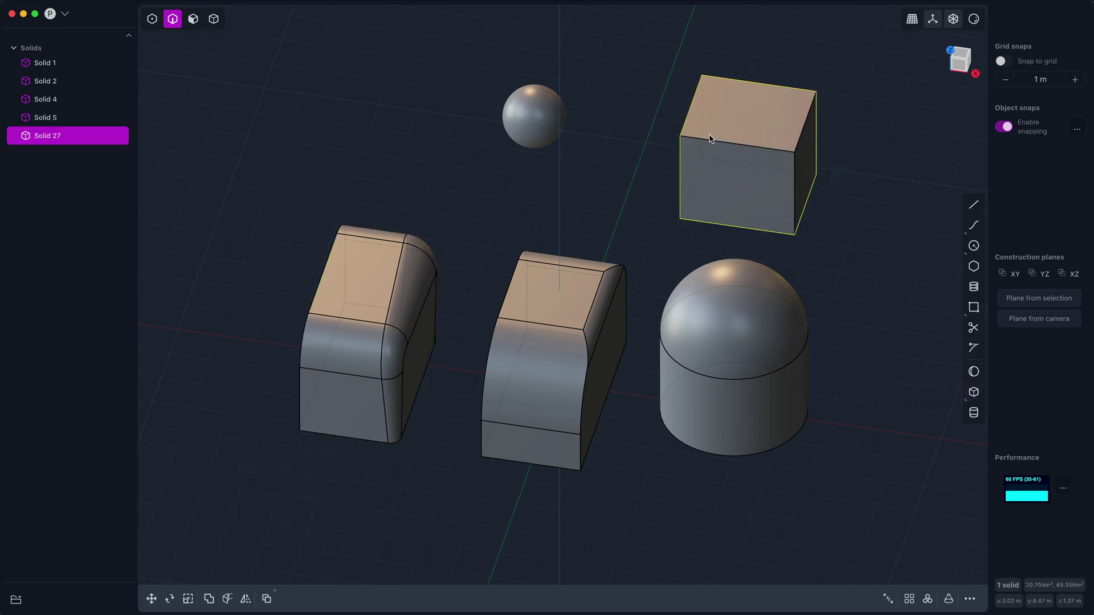
- Fillet all four edges of the rear box's top face by about 0.36 m
{"action": "key", "text": "3"}
{"action": "left_click", "coordinate": [727, 116]}
{"action": "key", "text": "f"}
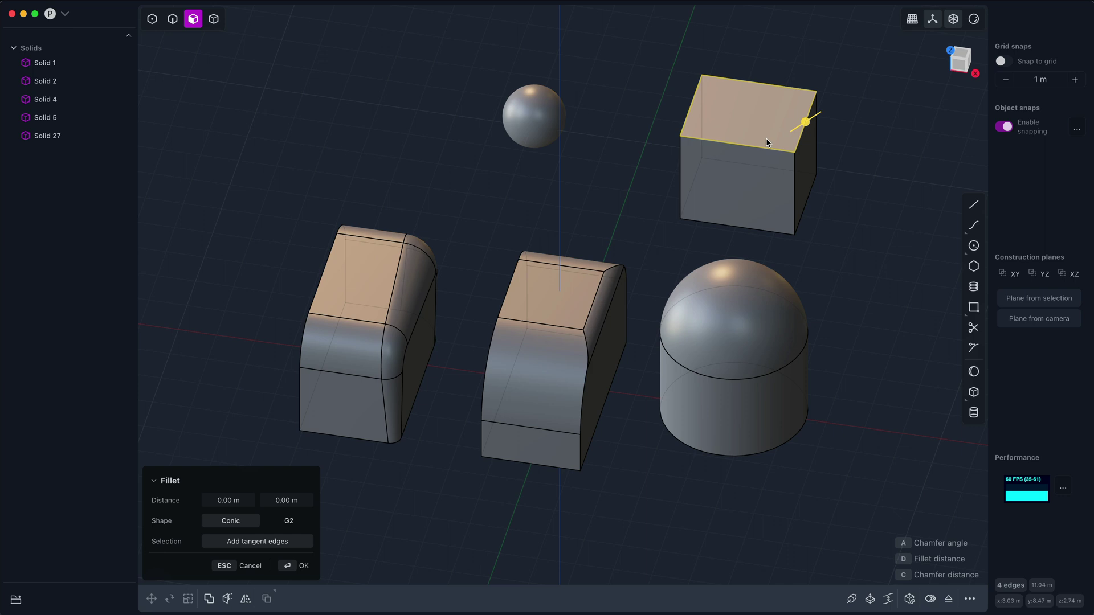
{"action": "left_click_drag", "start_coordinate": [805, 122], "coordinate": [846, 210]}
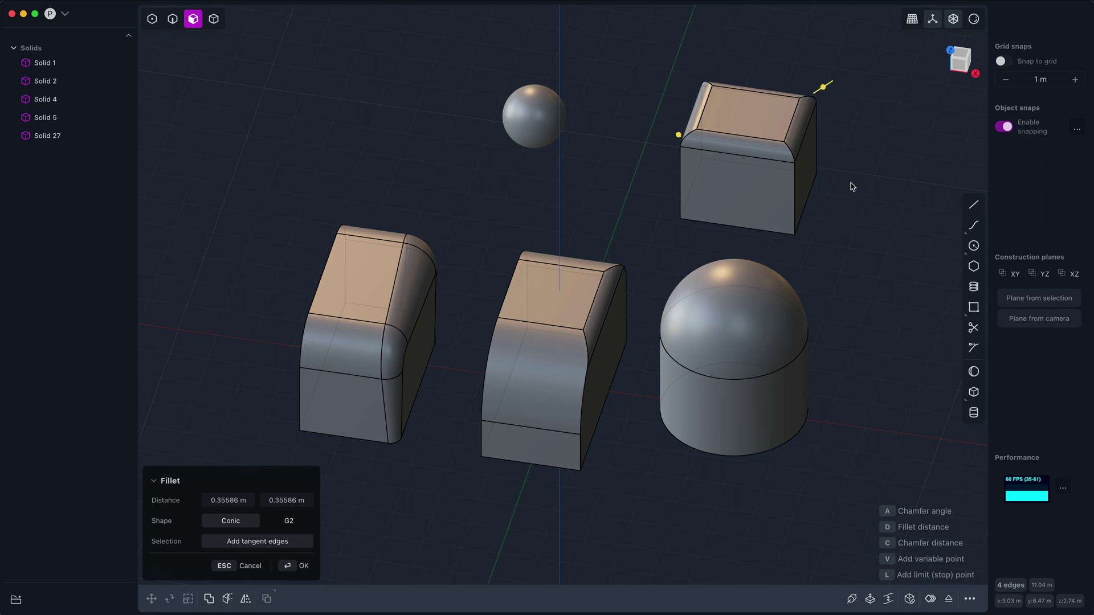
{"action": "middle_click_drag", "start_coordinate": [844, 205], "coordinate": [856, 181]}
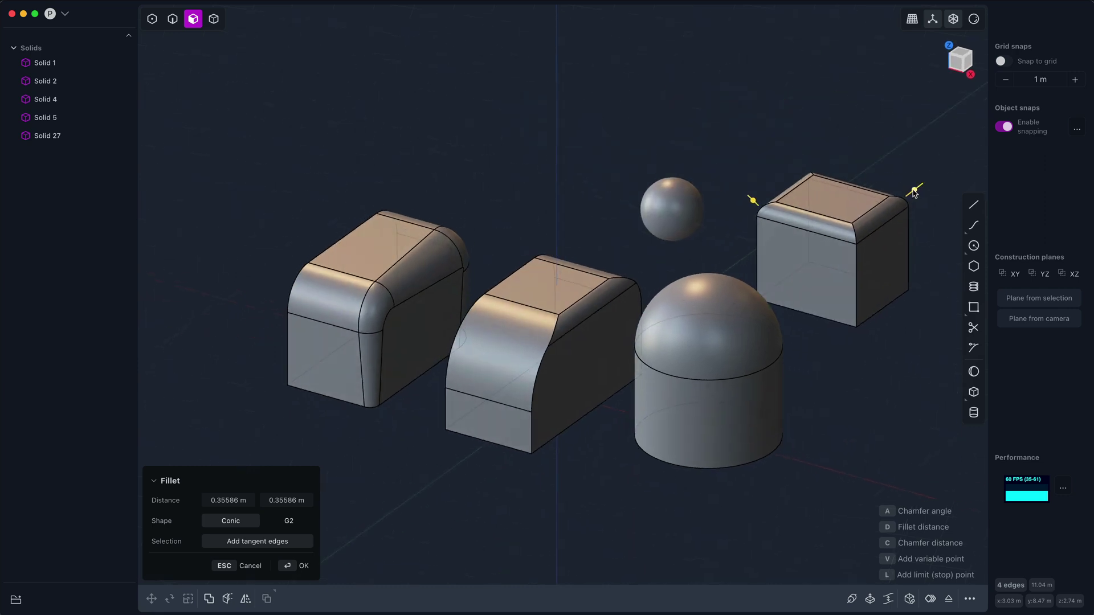
- Widen the rear box's top fillet at its right-hand end point to make the radius variable, and finish the fillet
{"action": "left_click_drag", "start_coordinate": [912, 191], "coordinate": [923, 177]}
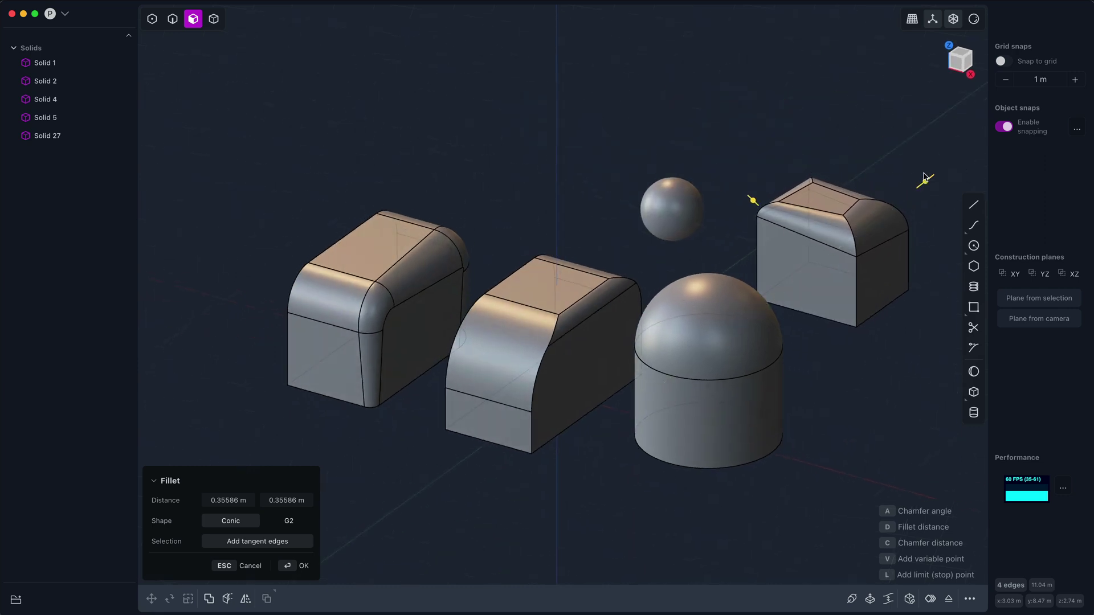
{"action": "middle_click_drag", "start_coordinate": [924, 176], "coordinate": [739, 158], "text": "shift"}
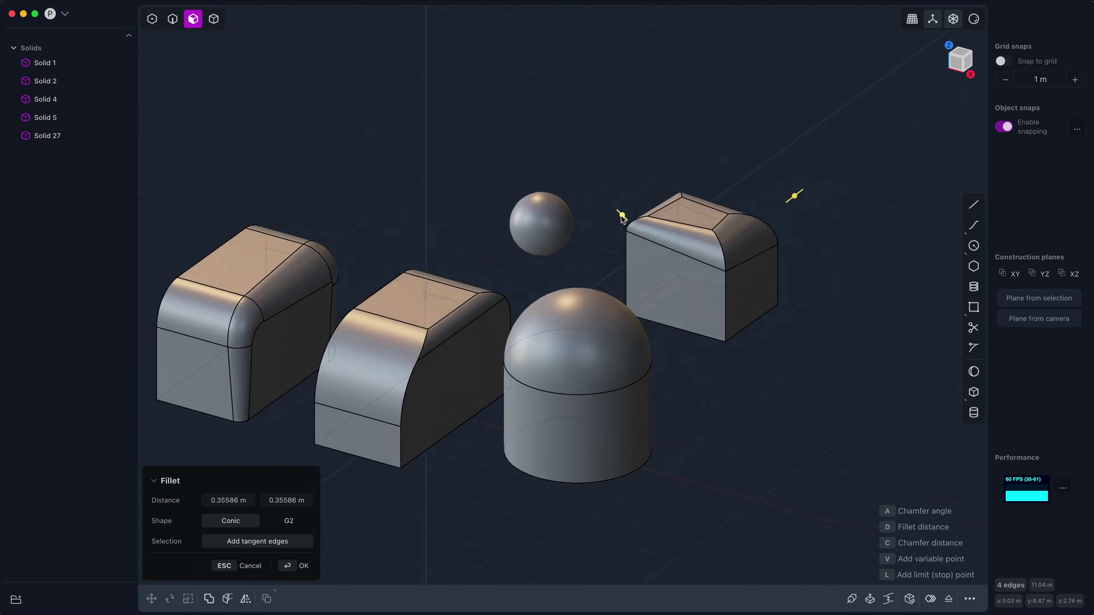
{"action": "left_click_drag", "start_coordinate": [622, 216], "coordinate": [622, 216]}
{"action": "key", "text": "Return"}
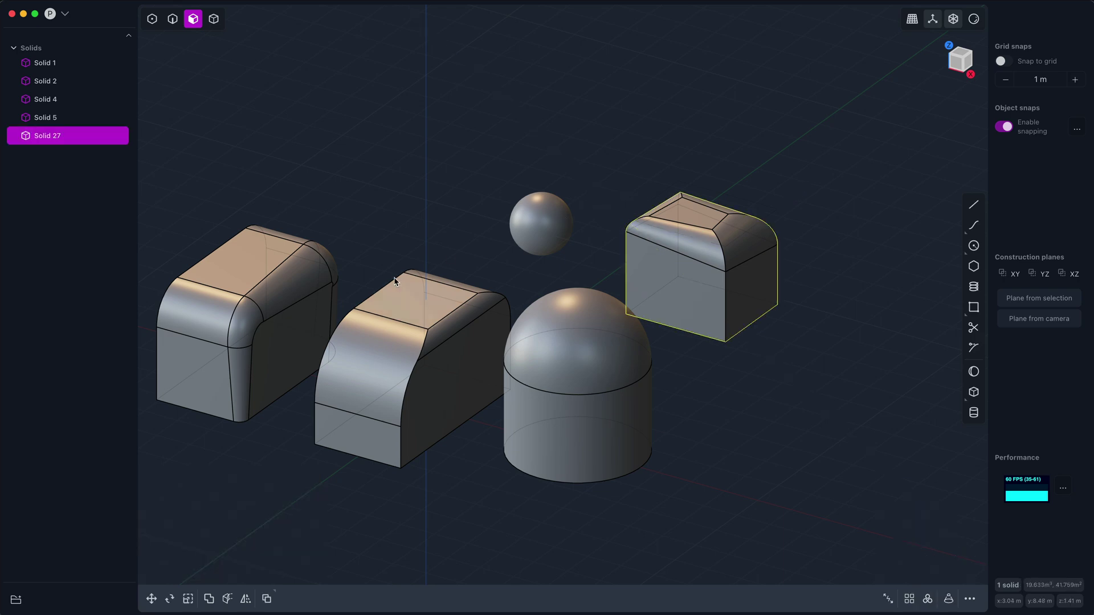
- Fillet the middle box's upper side edge facing the left box by about 0.27 m
{"action": "middle_click_drag", "start_coordinate": [586, 205], "coordinate": [520, 294]}
{"action": "key", "text": "2"}
{"action": "left_click", "coordinate": [492, 377]}
{"action": "key", "text": "b"}
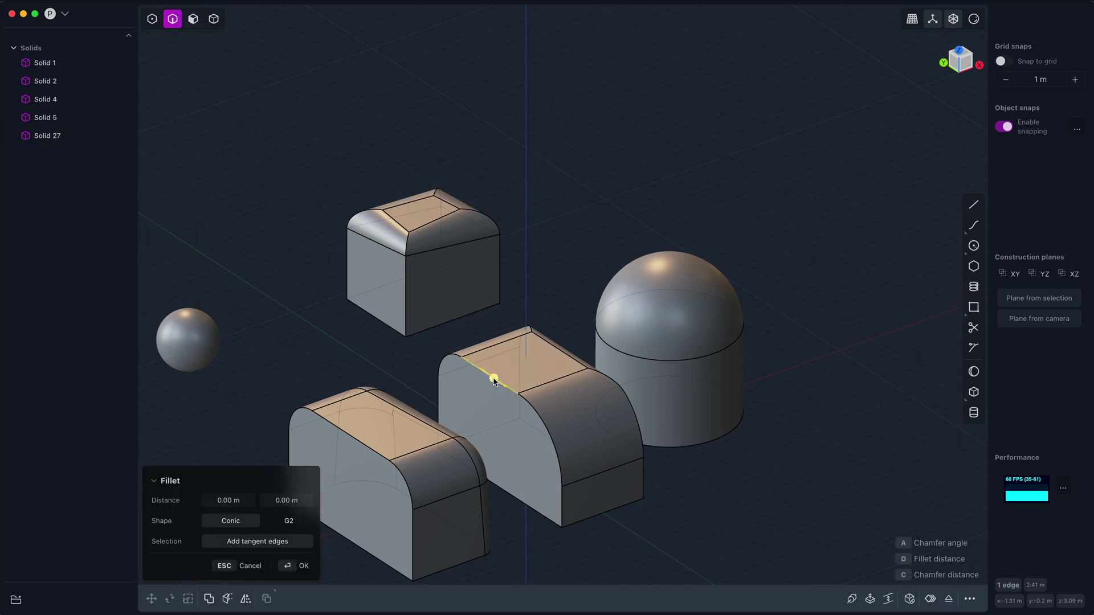
{"action": "key", "text": "d"}
{"action": "left_click", "coordinate": [649, 455]}
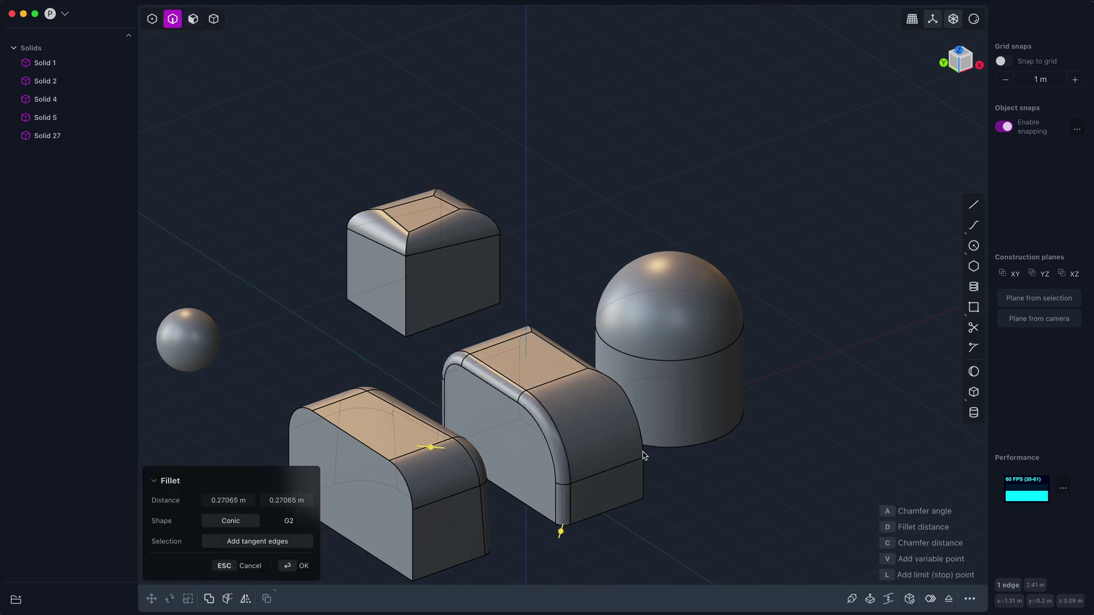
- Add a variable point on the upper part of the middle box's side fillet, widen it there, and finish the fillet
{"action": "middle_click_drag", "start_coordinate": [644, 459], "coordinate": [626, 483]}
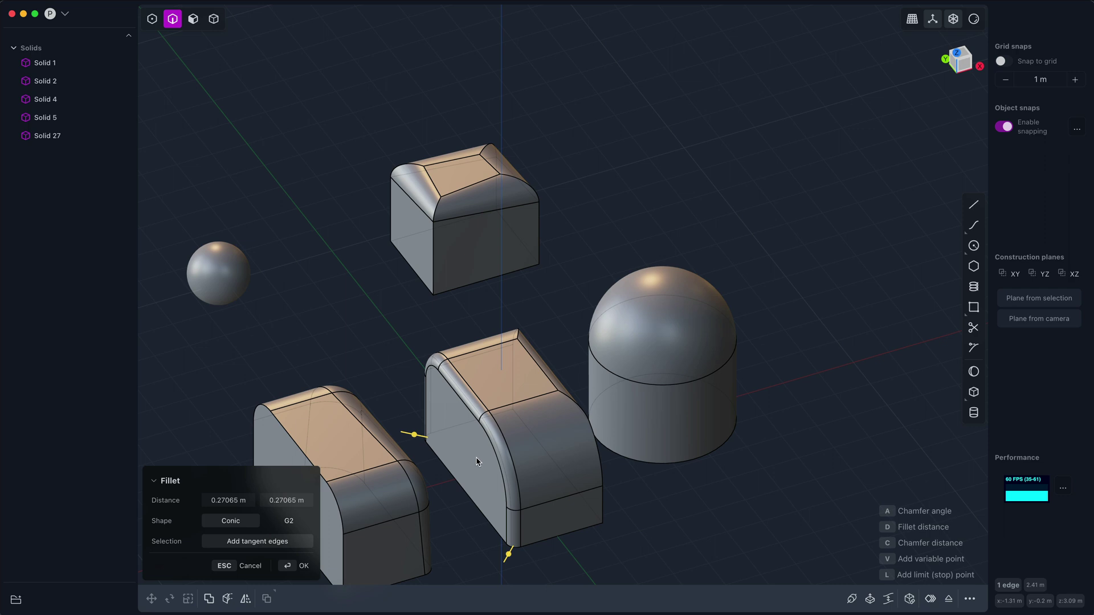
{"action": "key", "text": "v"}
{"action": "left_click", "coordinate": [463, 393]}
{"action": "left_click_drag", "start_coordinate": [459, 393], "coordinate": [443, 388]}
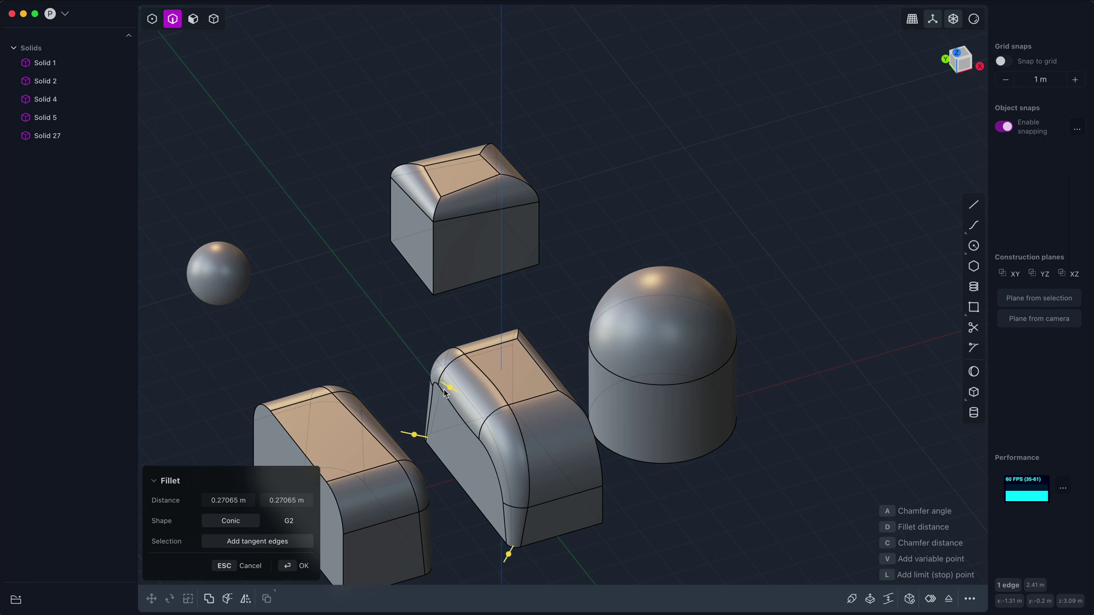
{"action": "middle_click_drag", "start_coordinate": [681, 509], "coordinate": [666, 491]}
{"action": "key", "text": "Return"}
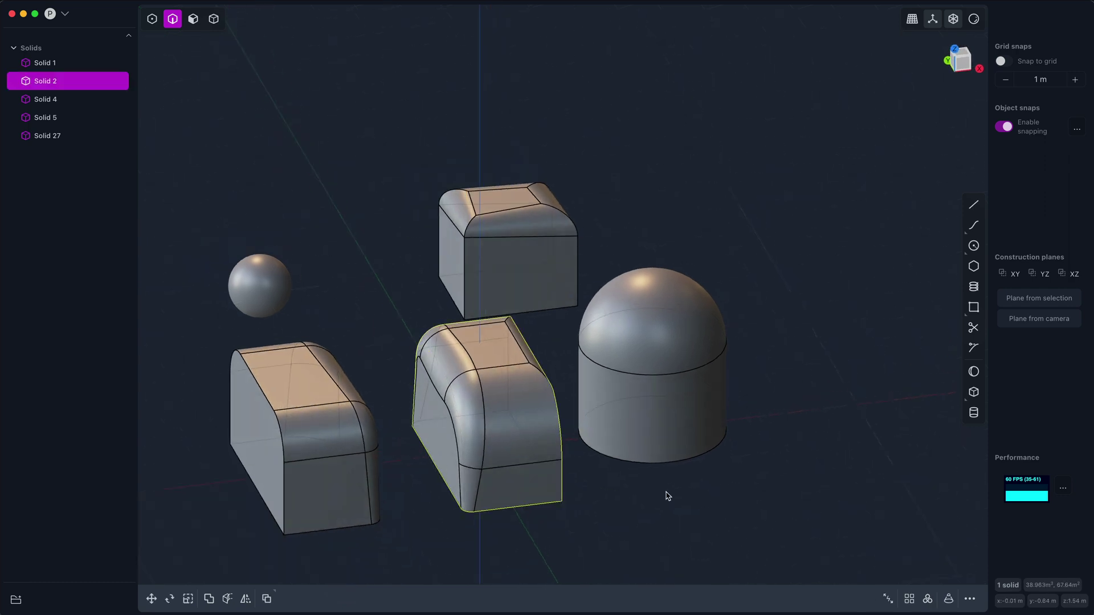
- Create a long box about 2 m wide, 7.5 m long and 2.7 m high on the ground plane beside the dome-topped cylinder
{"action": "middle_click_drag", "start_coordinate": [668, 495], "coordinate": [627, 511]}
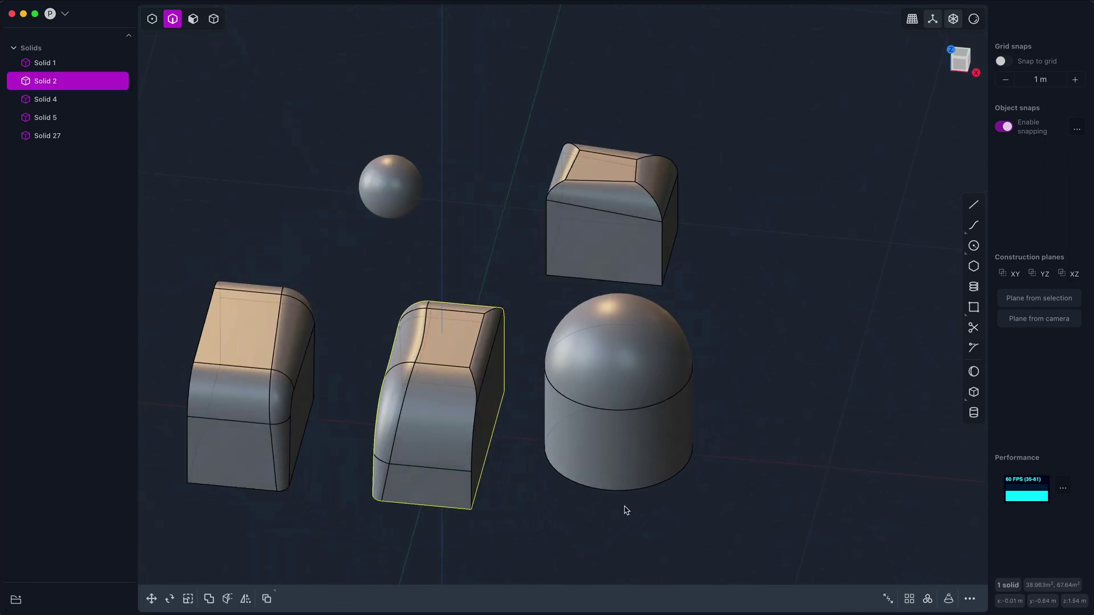
{"action": "left_click", "coordinate": [974, 393]}
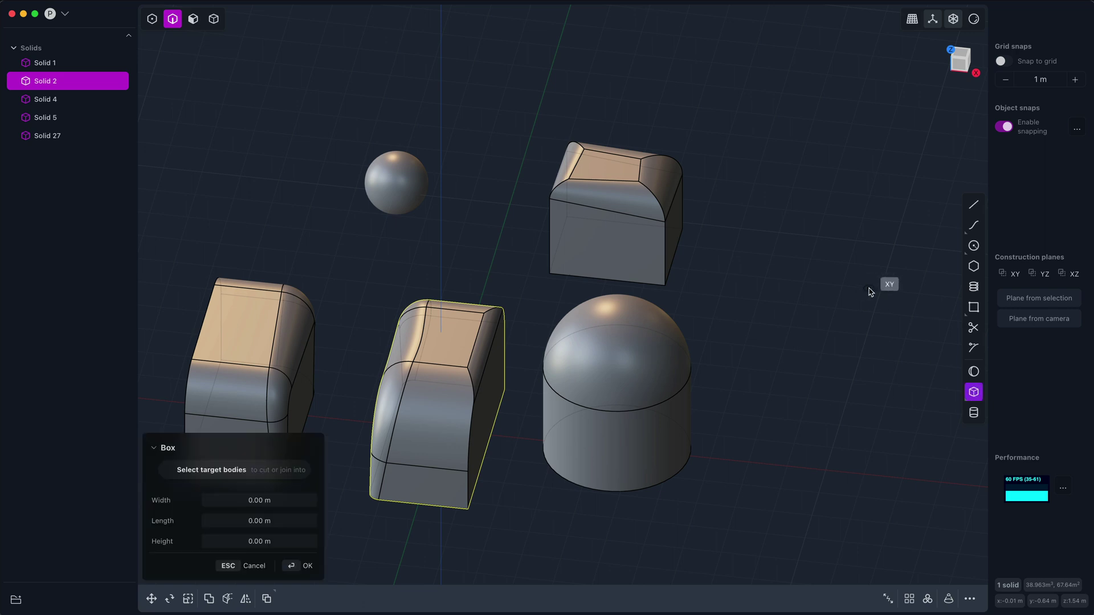
{"action": "left_click", "coordinate": [870, 286]}
{"action": "left_click", "coordinate": [748, 446]}
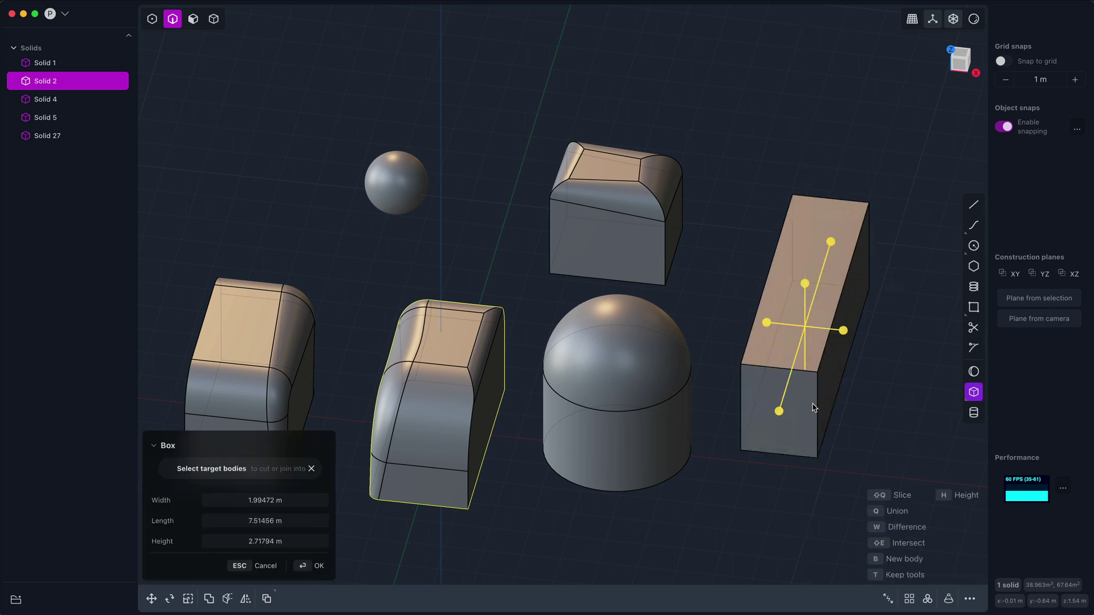
{"action": "middle_click_drag", "start_coordinate": [813, 408], "coordinate": [785, 432]}
{"action": "key", "text": "Return"}
{"action": "left_click", "coordinate": [806, 378]}
{"action": "key", "text": "b"}
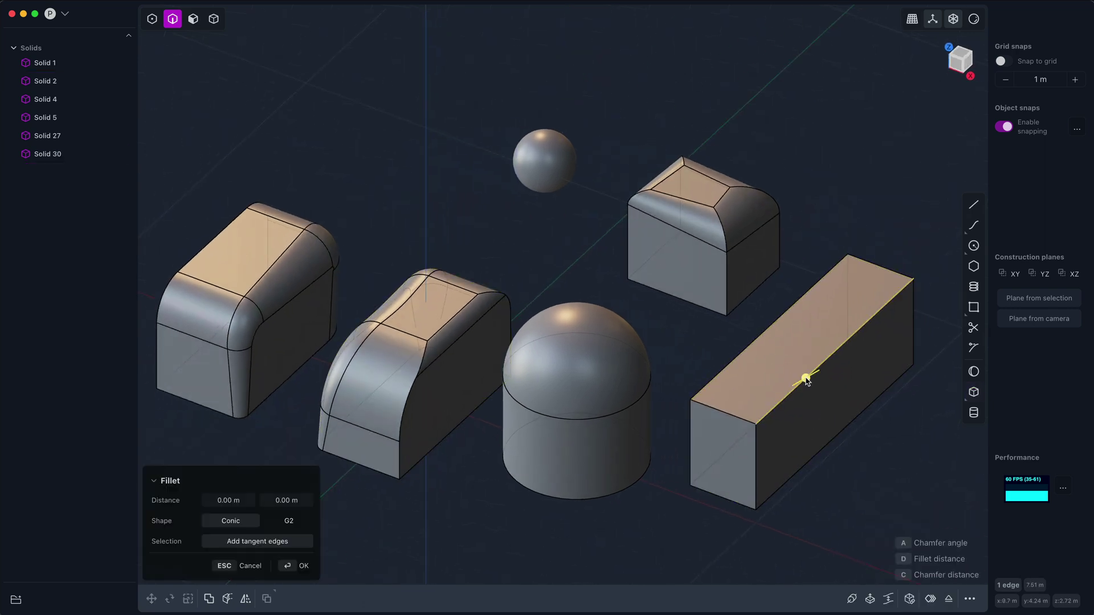
{"action": "middle_click_drag", "start_coordinate": [807, 381], "coordinate": [918, 390]}
{"action": "key", "text": "d"}
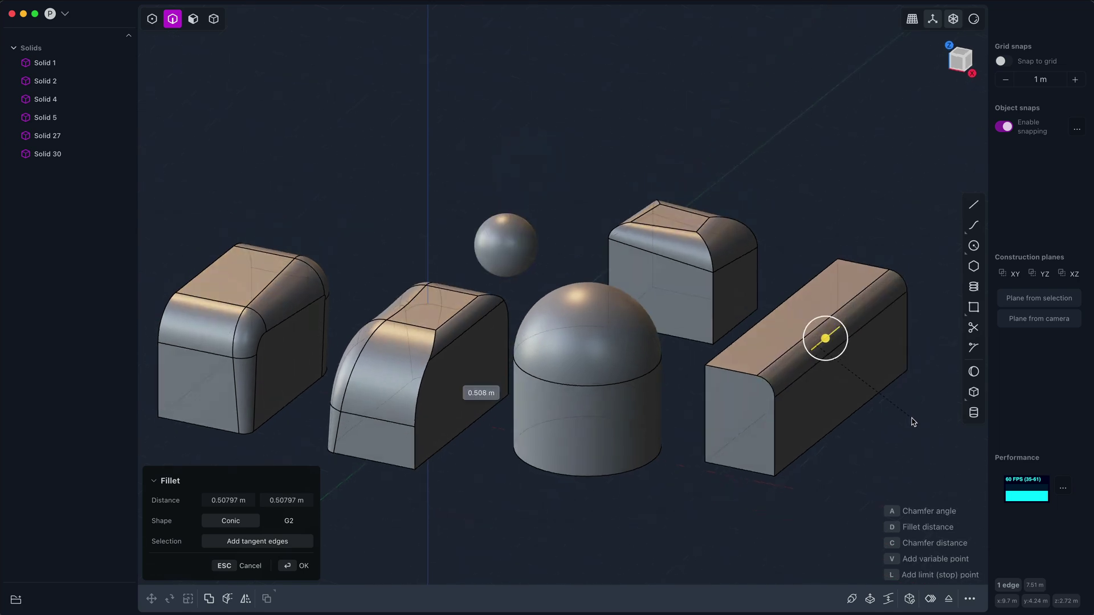
{"action": "key", "text": "Escape"}
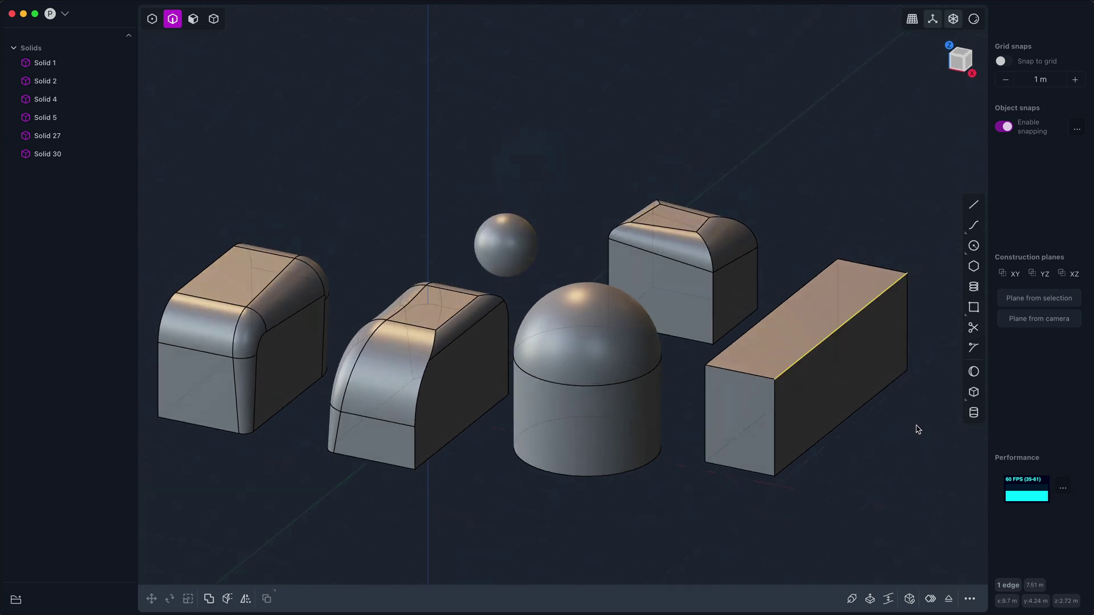
- Chamfer the long box's selected upper side edge by about 0.78 m
{"action": "key", "text": "f"}
{"action": "key", "text": "d"}
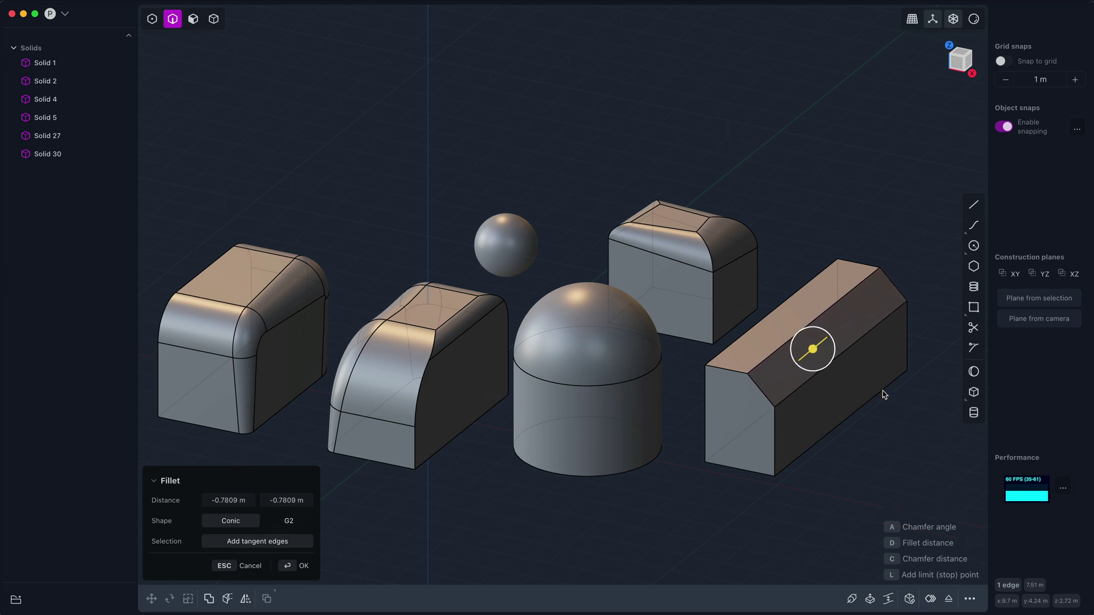
{"action": "middle_click_drag", "start_coordinate": [882, 391], "coordinate": [752, 406]}
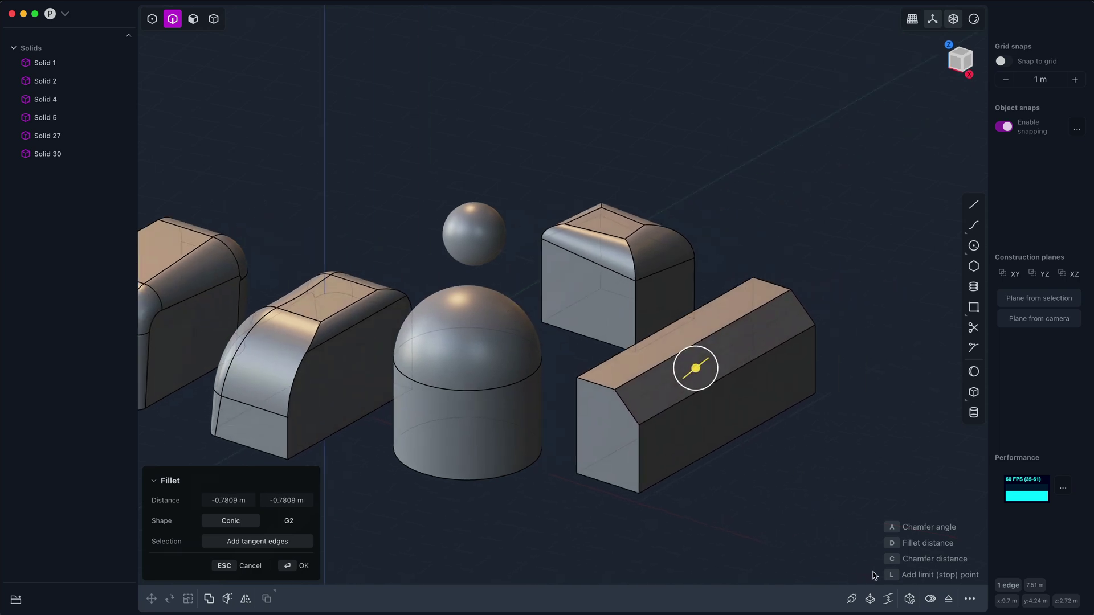
- Add a limit point near the rear end of the long box's chamfer, keeping the chamfer on the front portion of the edge
{"action": "left_click", "coordinate": [766, 323]}
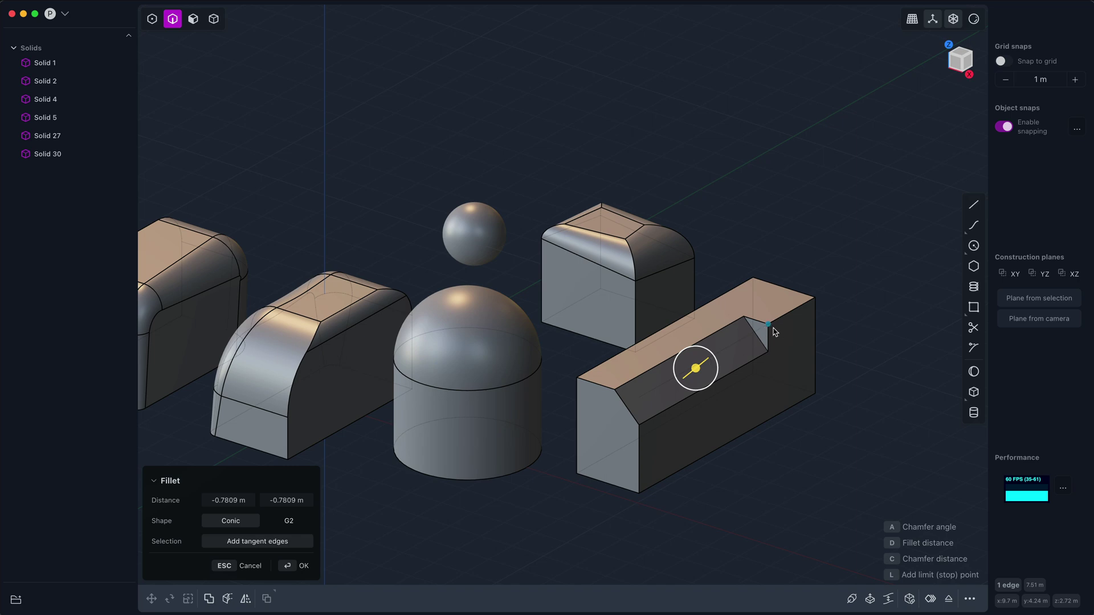
{"action": "left_click", "coordinate": [768, 324]}
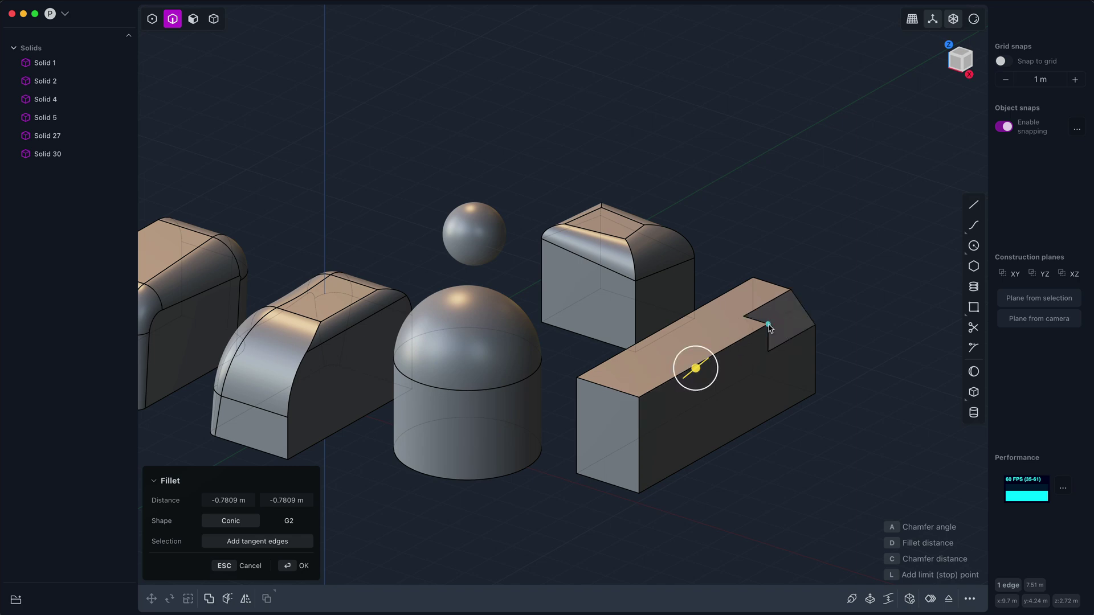
{"action": "left_click", "coordinate": [769, 325]}
{"action": "left_click", "coordinate": [768, 325]}
{"action": "left_click", "coordinate": [768, 324]}
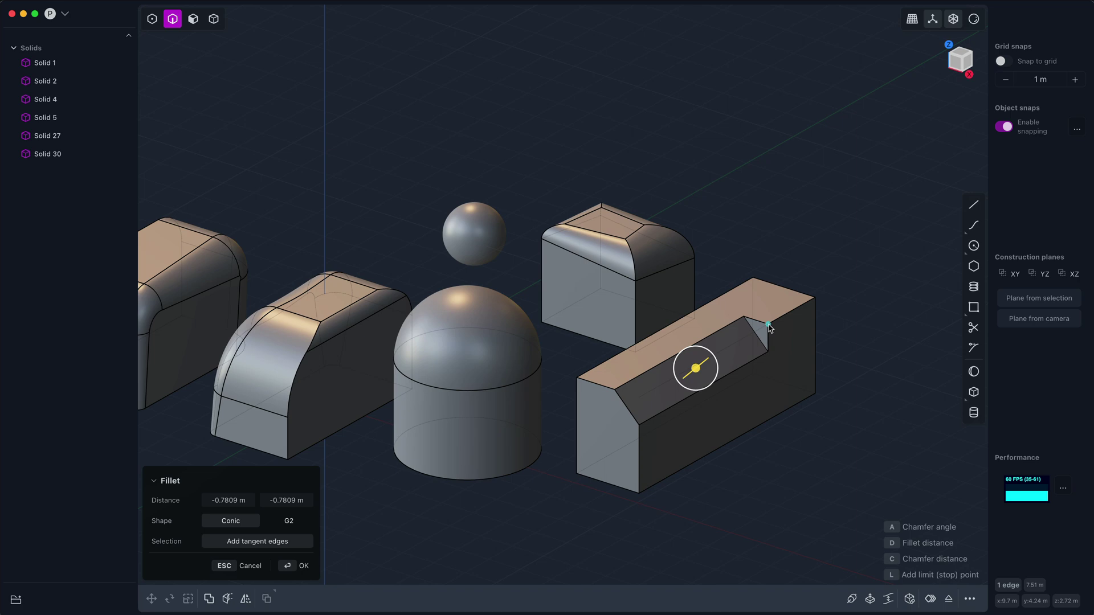
- Add a second limit point near the edge's front end, and switch the chamfer to the two end portions outside the limit points
{"action": "left_click", "coordinate": [656, 389]}
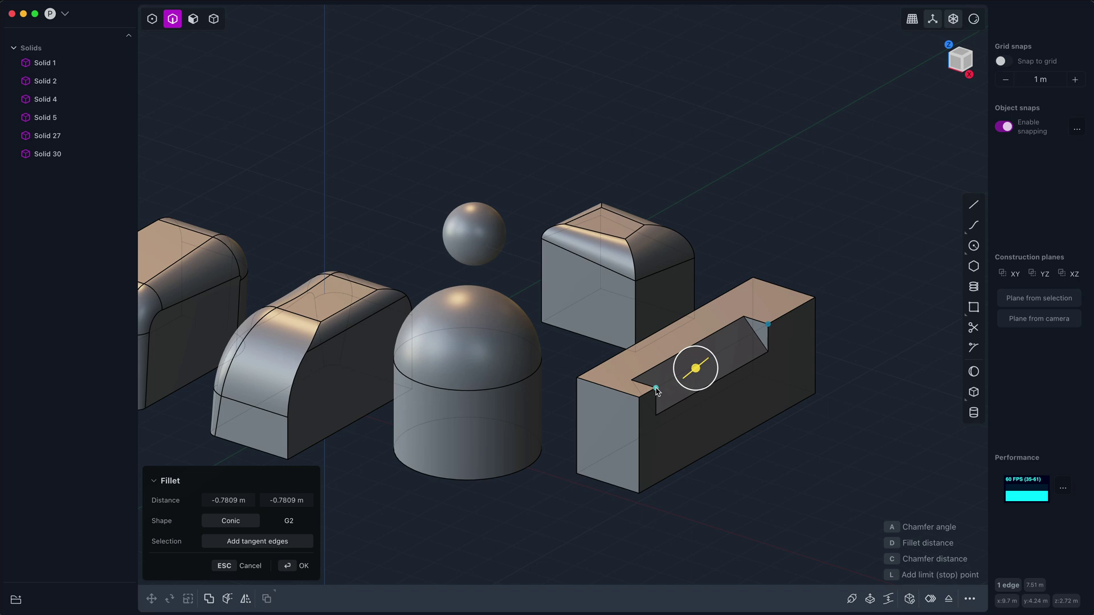
{"action": "left_click", "coordinate": [768, 325]}
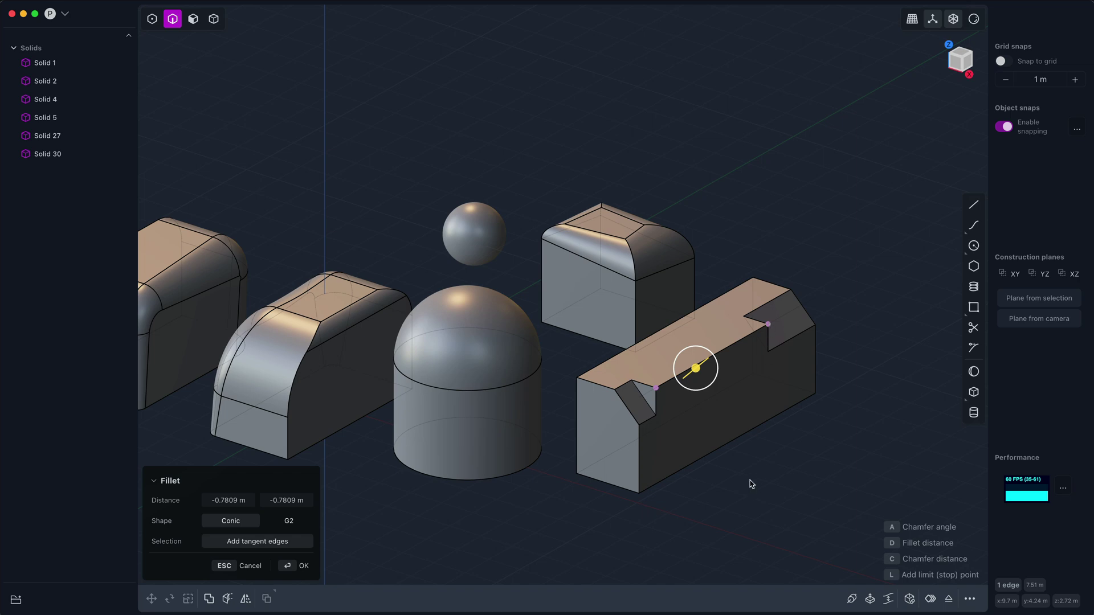
{"action": "scroll", "coordinate": [759, 489], "scroll_direction": "down", "scroll_amount": 2}
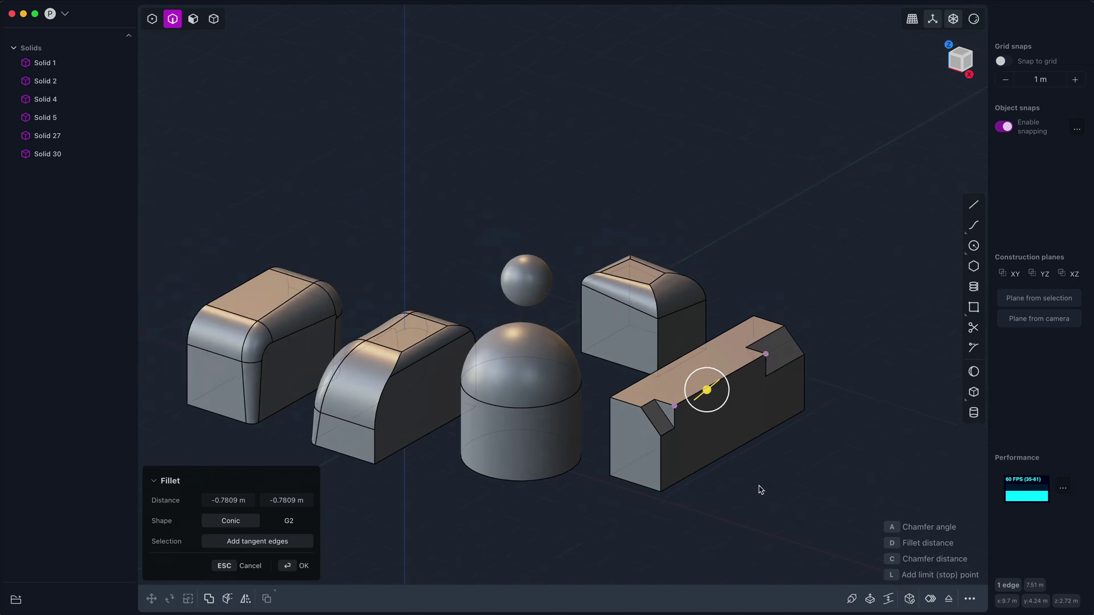